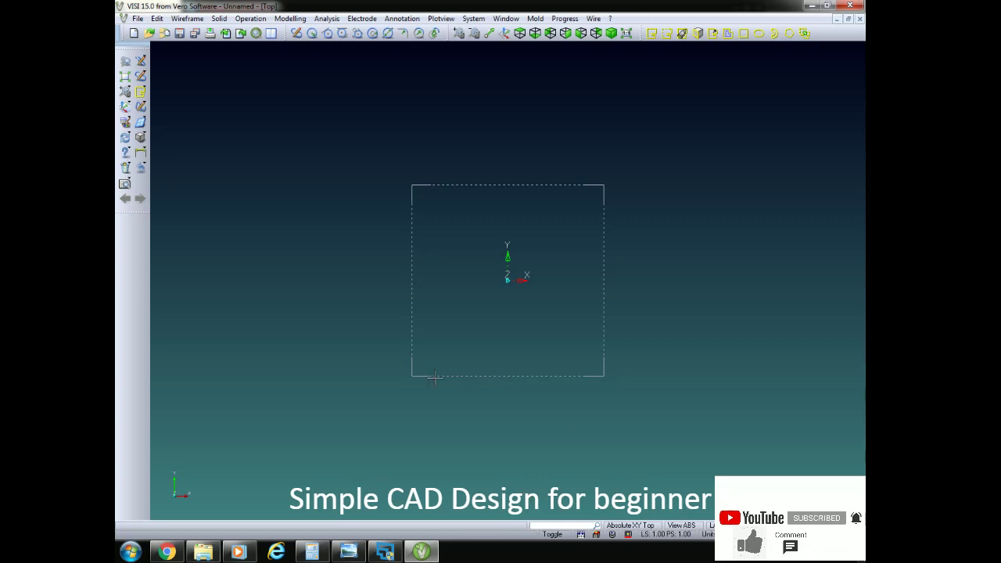
Step: Review the part's reference drawing, then return to the model
click(350, 553)
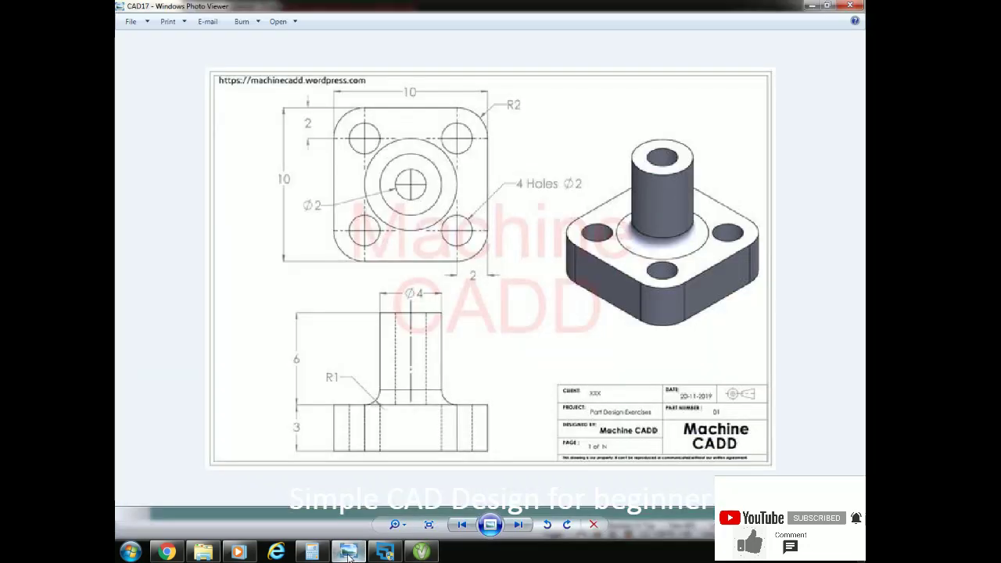
click(349, 554)
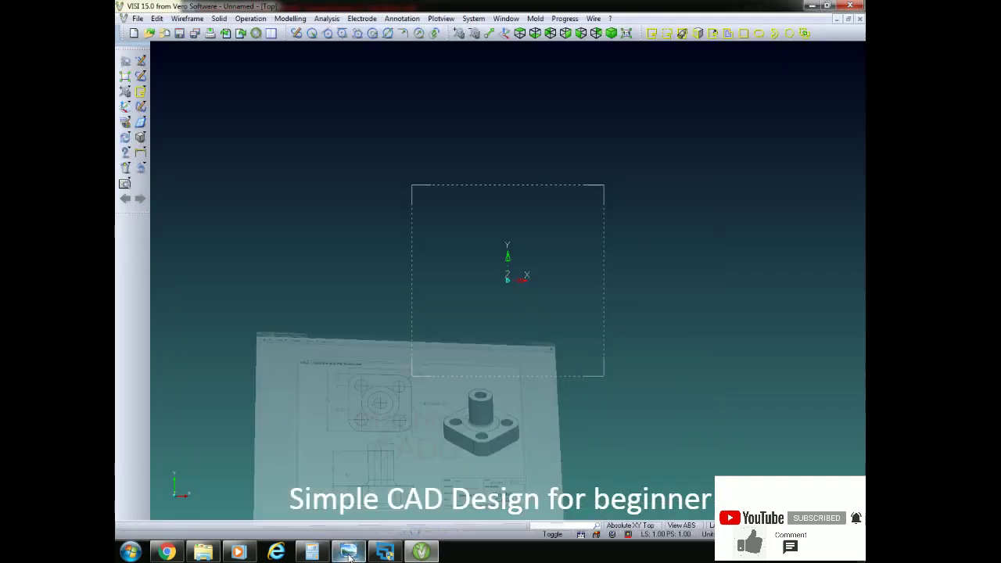
click(349, 554)
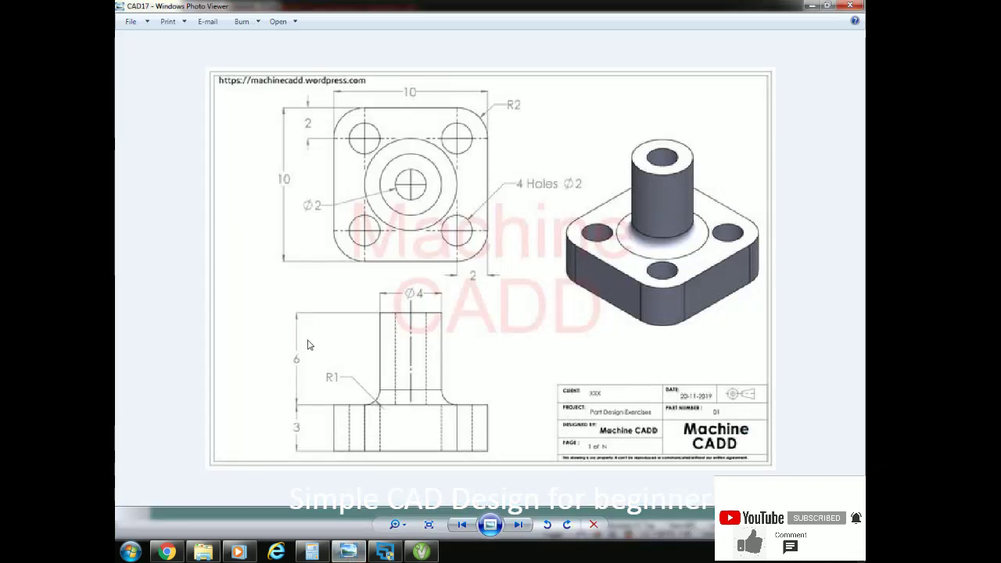
click(350, 554)
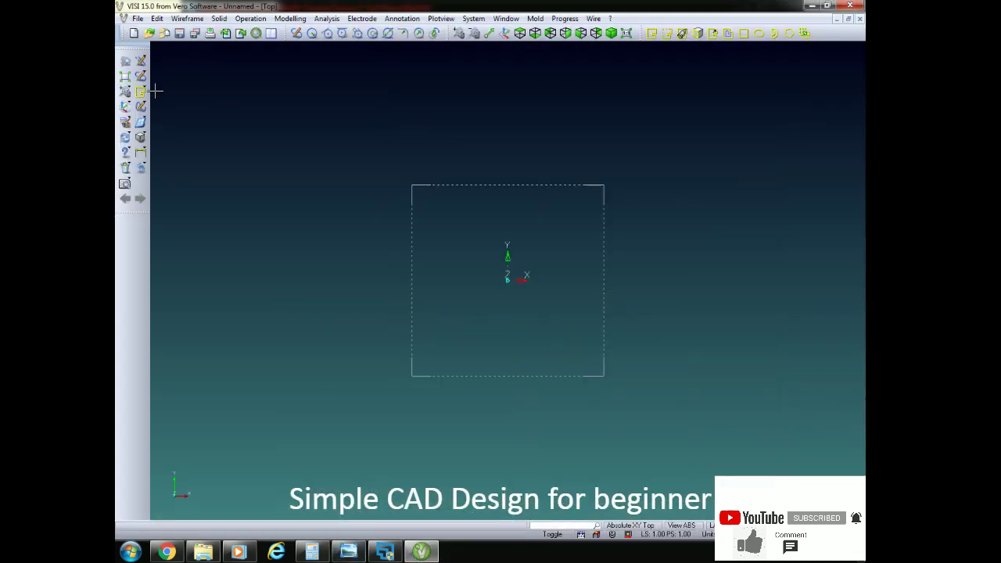
Step: Create a 10 x 10 x 3 cuboid at the origin and orbit to see it in 3D
click(140, 61)
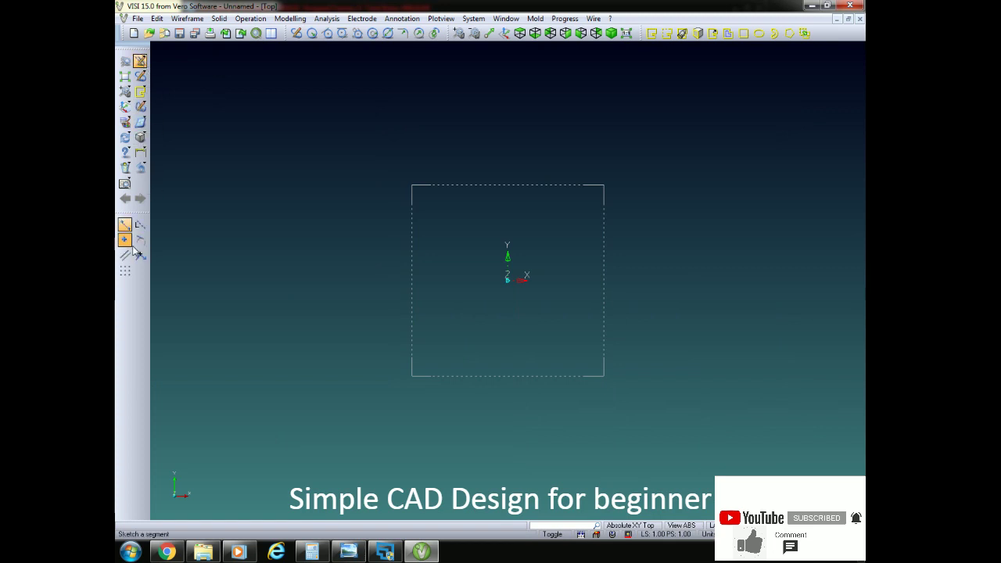
click(140, 137)
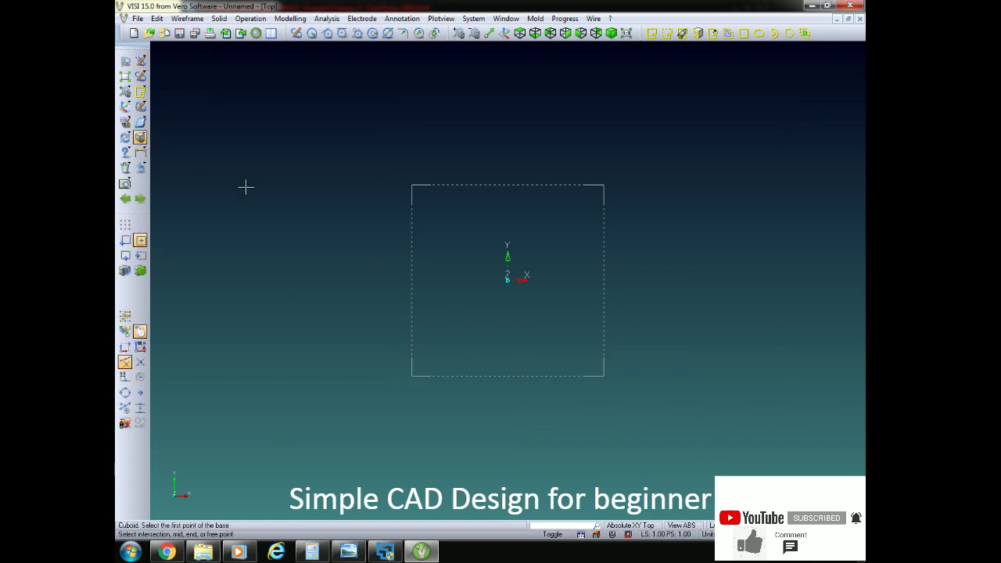
click(507, 279)
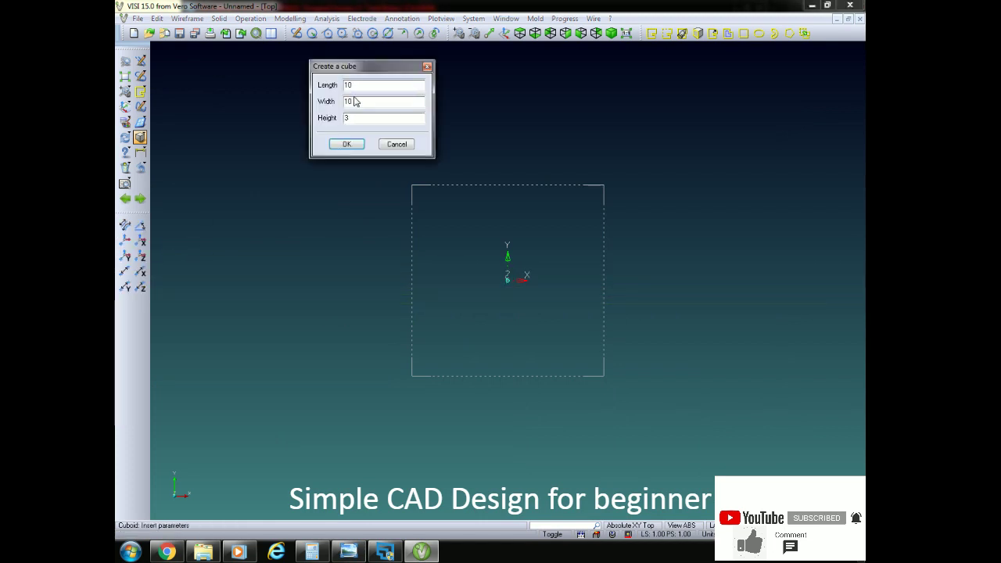
click(349, 144)
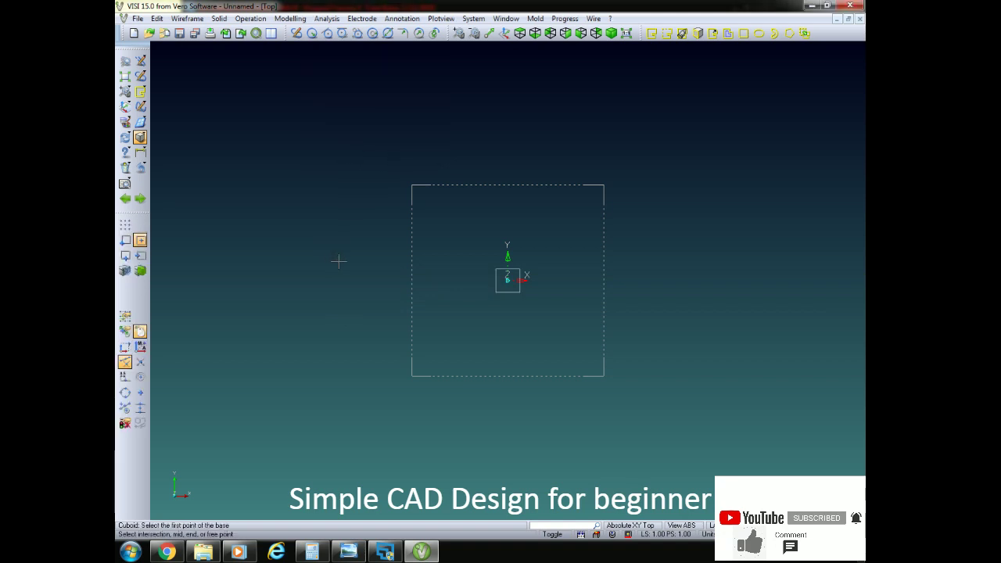
scroll(547, 306, down, 2)
scroll(576, 307, up, 5)
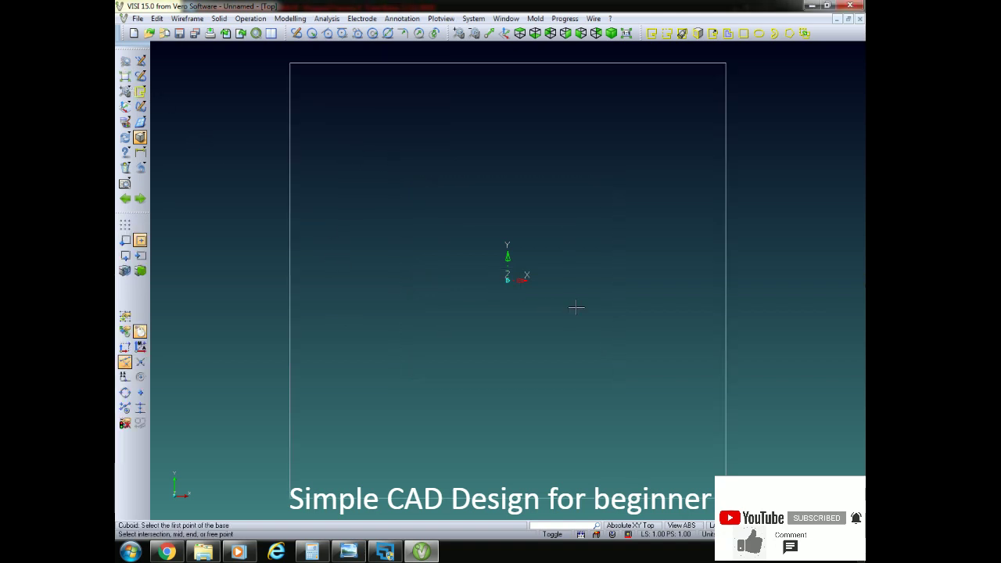
scroll(577, 317, down, 1)
middle_drag(575, 329, 423, 329)
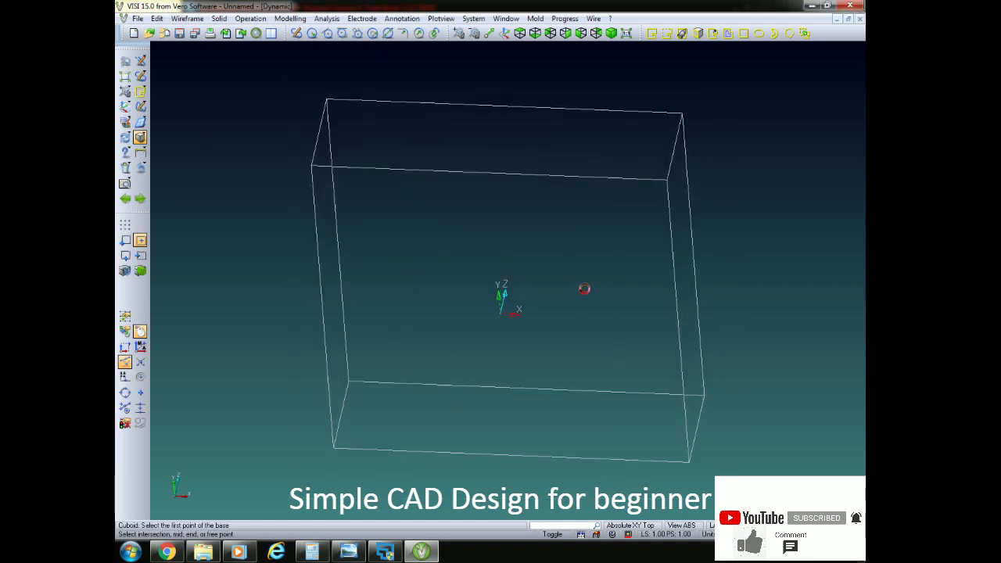
Step: Extract the block's side, top and bottom edges as lines
click(331, 333)
click(658, 306)
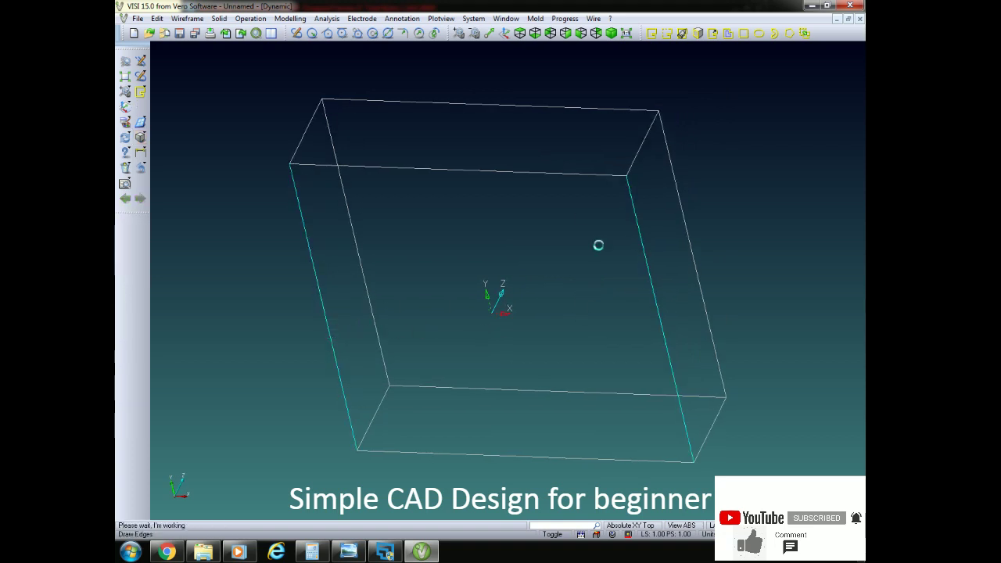
click(558, 172)
click(546, 456)
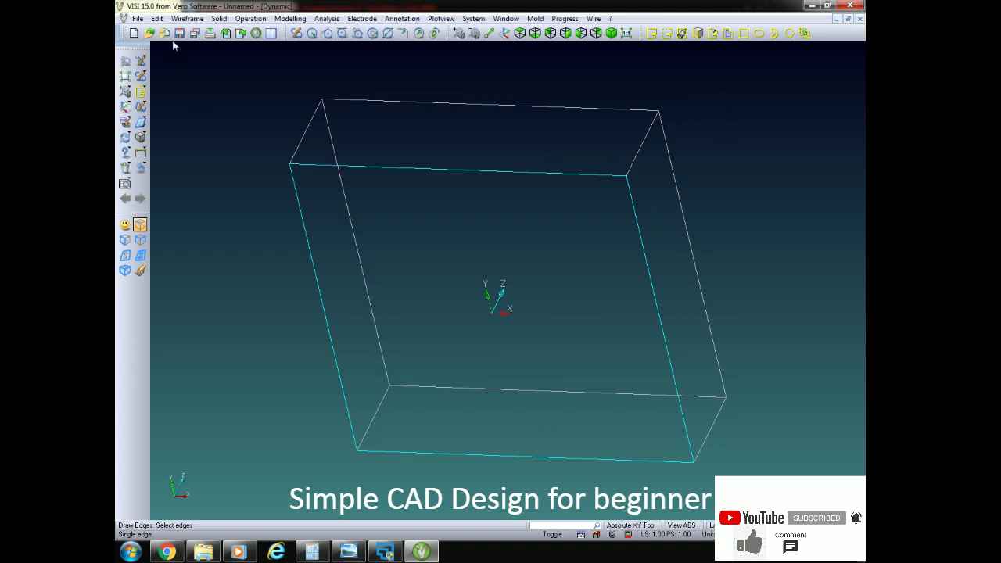
Step: Copy the left and right top edges 2 units inward along X (+2 and -2)
click(158, 19)
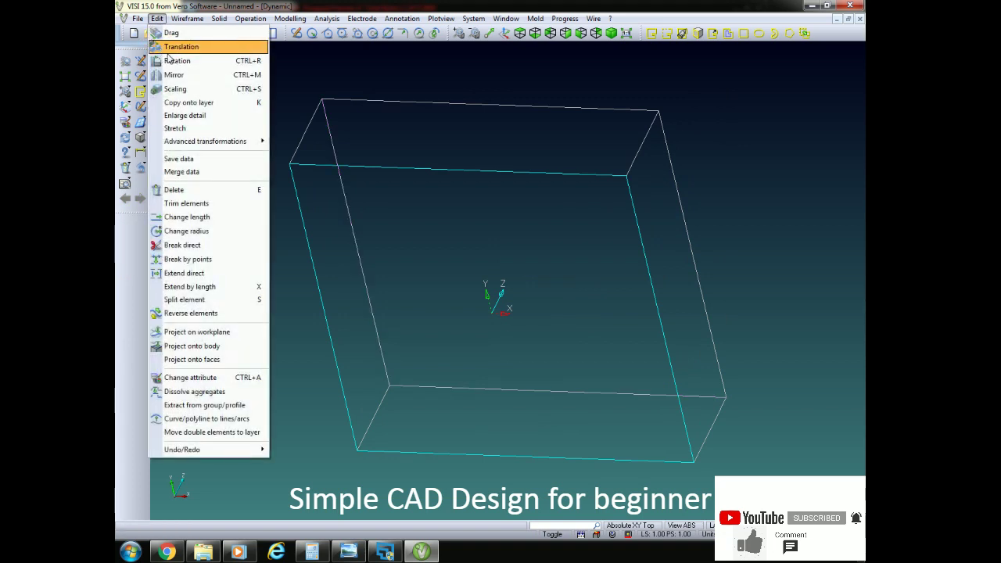
click(181, 47)
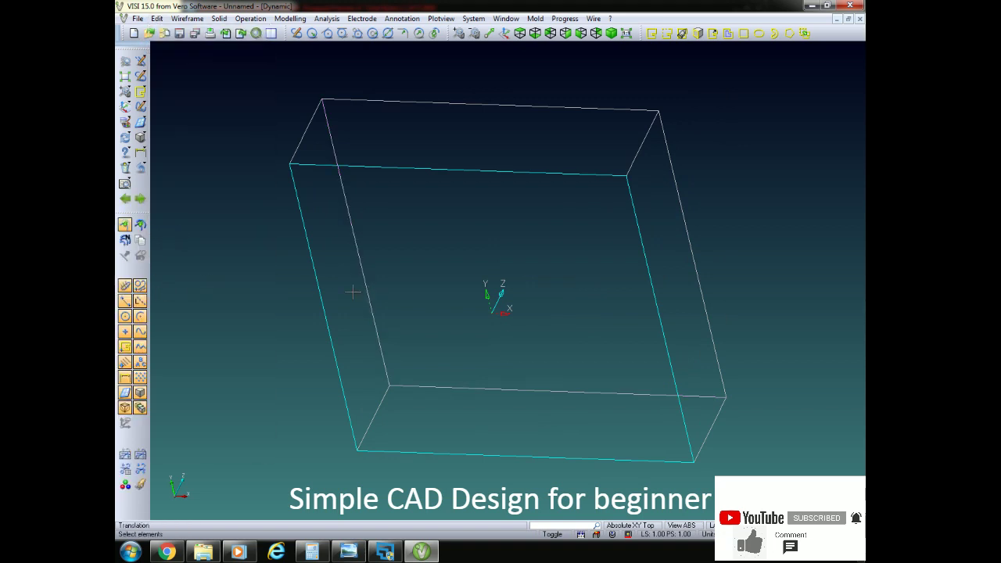
click(323, 301)
key(Return)
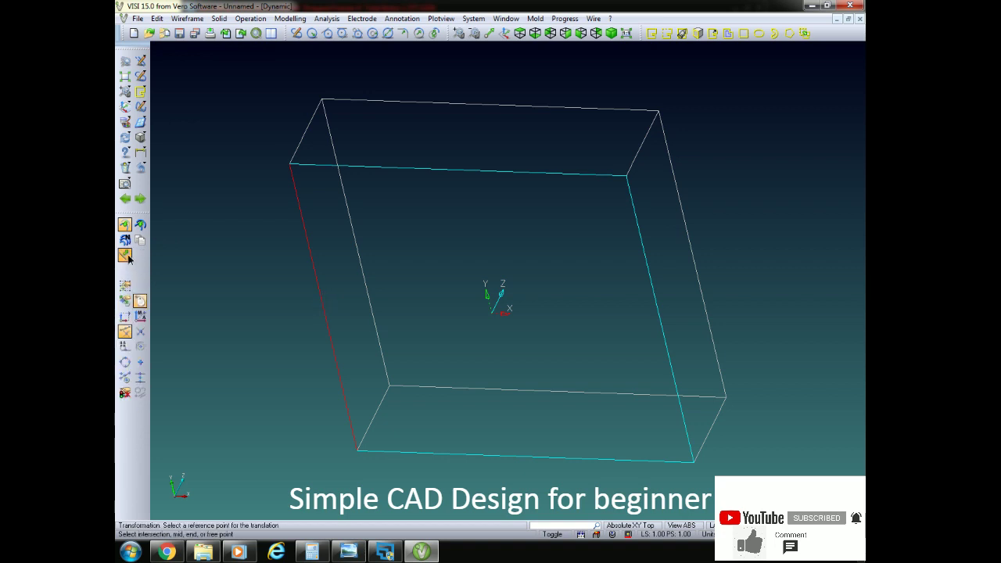
click(125, 256)
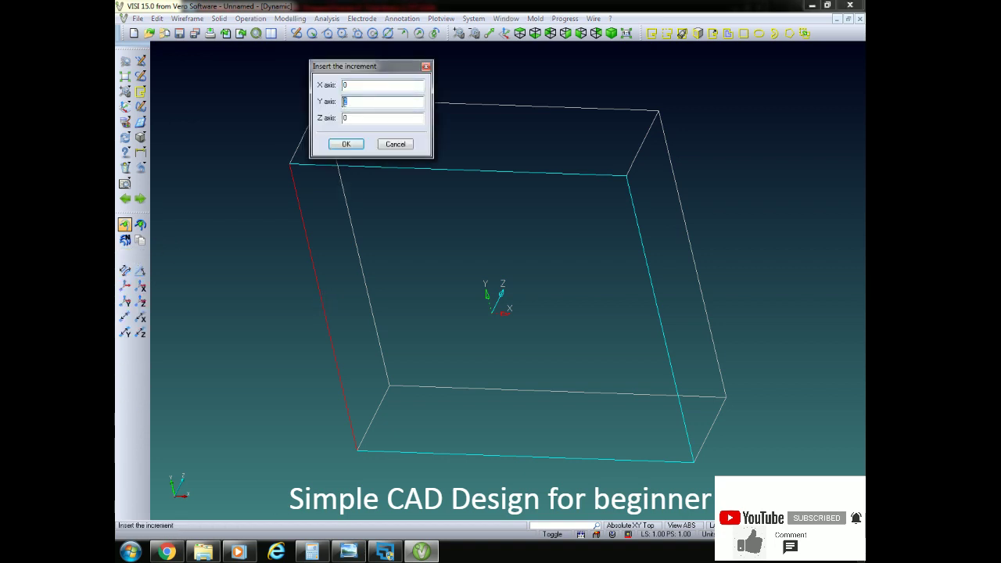
text(2)
click(347, 146)
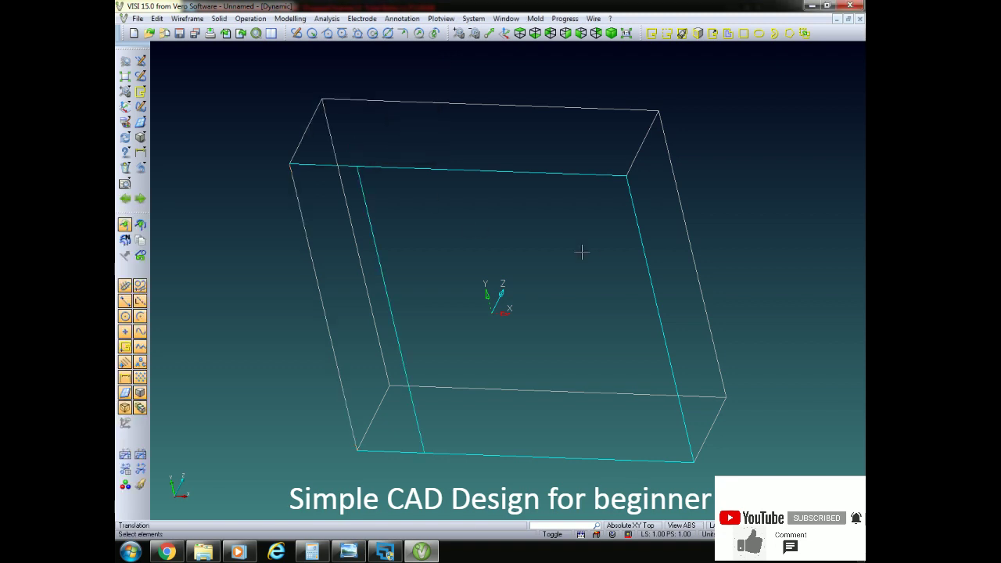
click(644, 266)
right_click(626, 263)
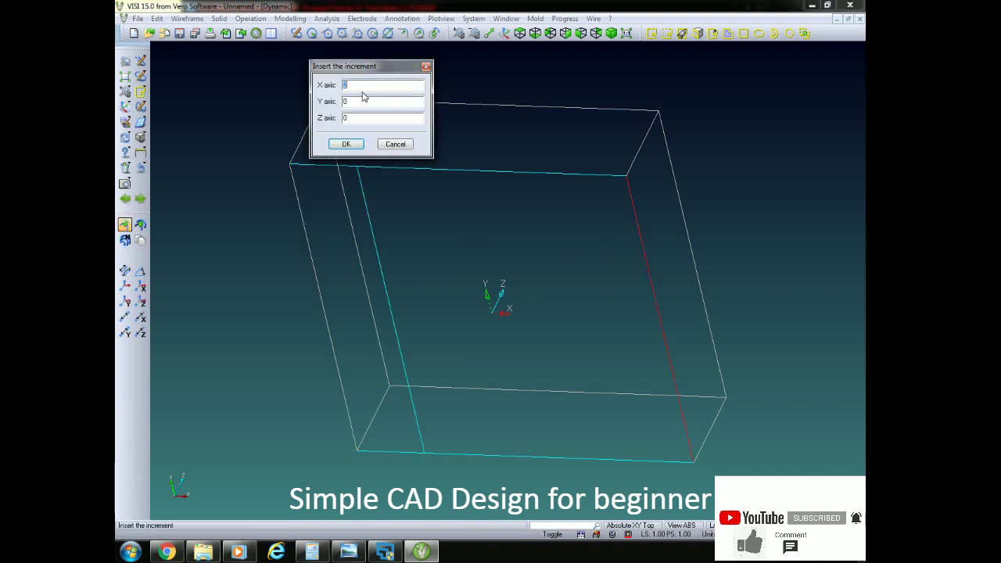
click(347, 144)
Step: Copy the front and back top edges 2 units inward along Y, then view from above
click(385, 167)
right_click(396, 181)
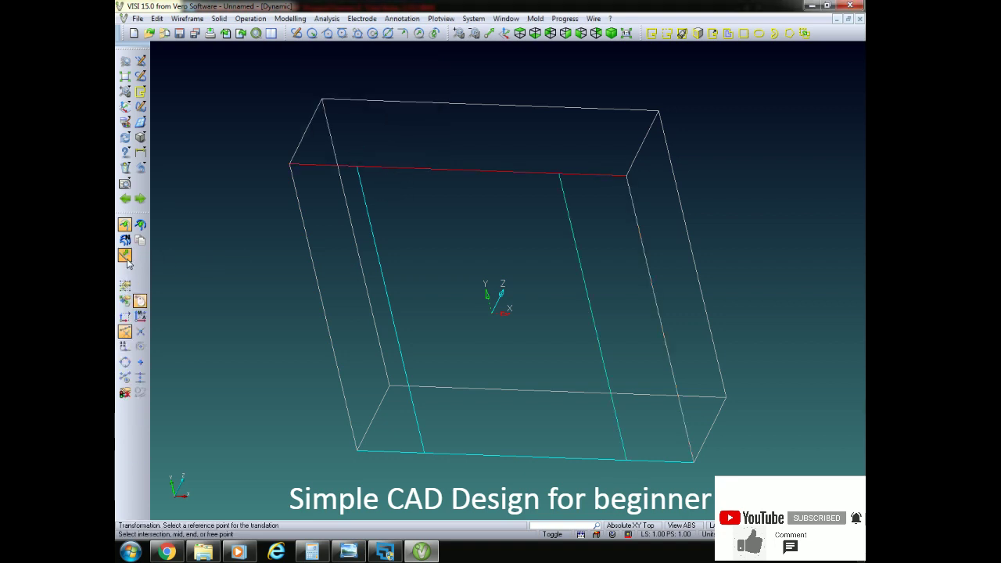
click(125, 257)
text(-2)
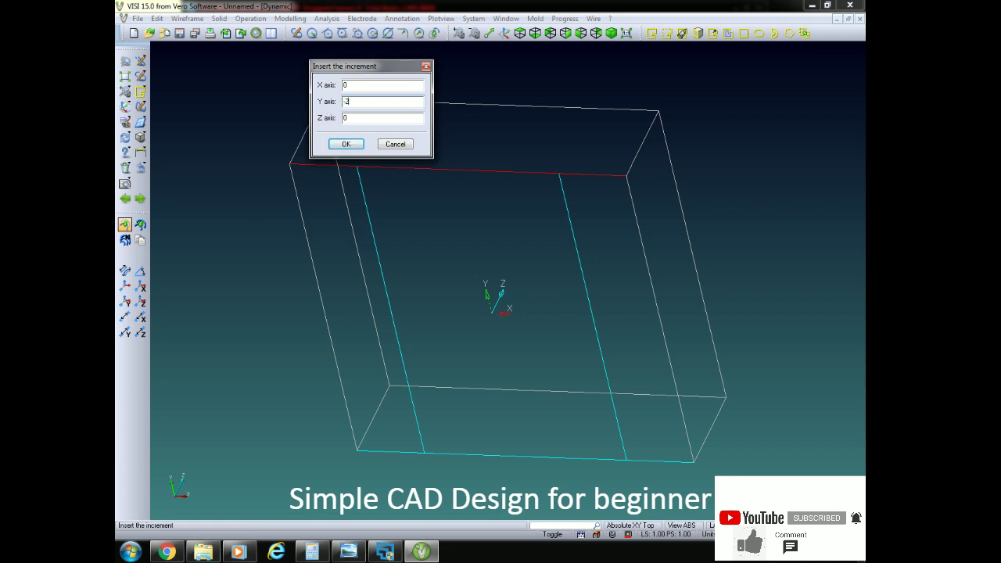
click(346, 144)
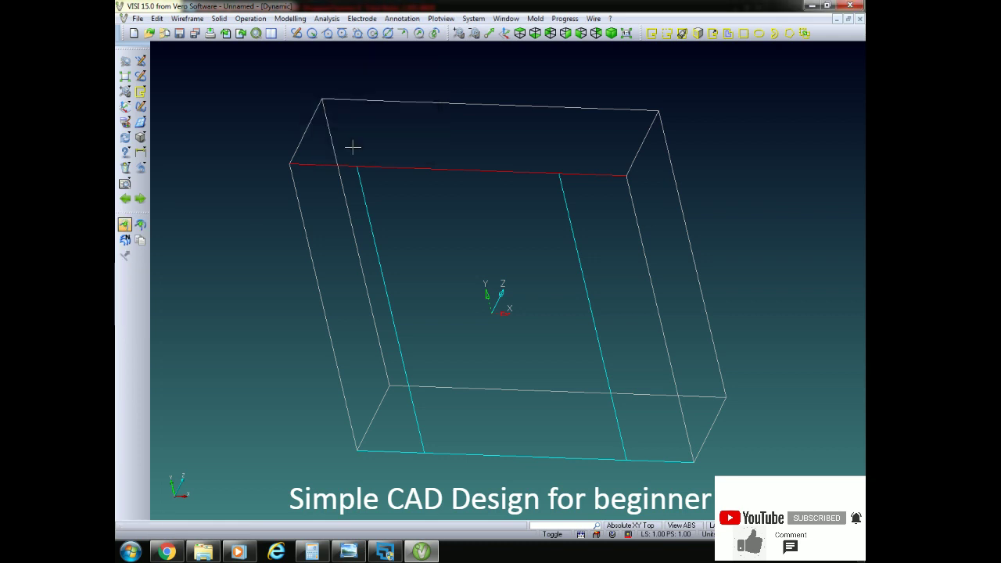
click(495, 459)
click(126, 257)
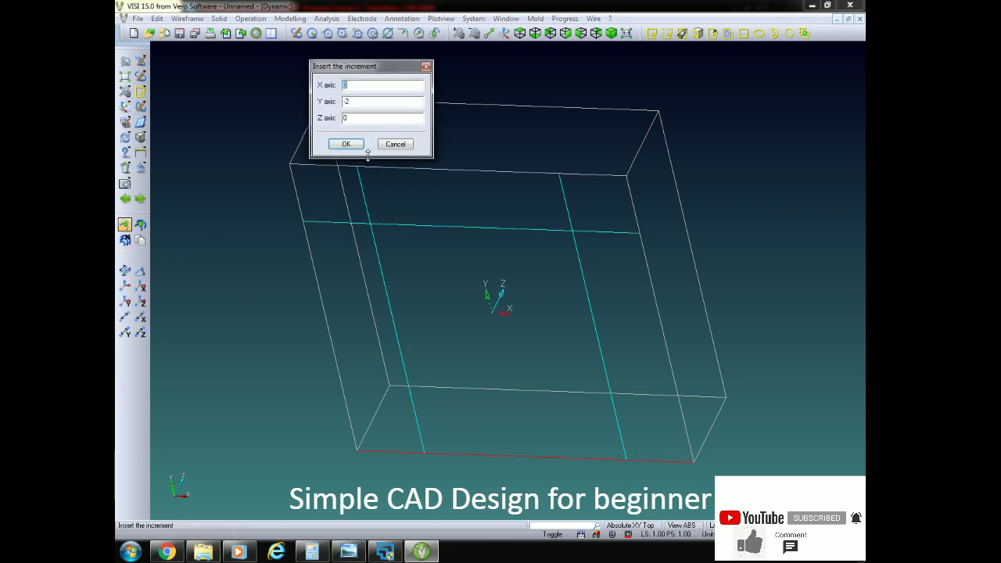
key(Tab)
click(345, 144)
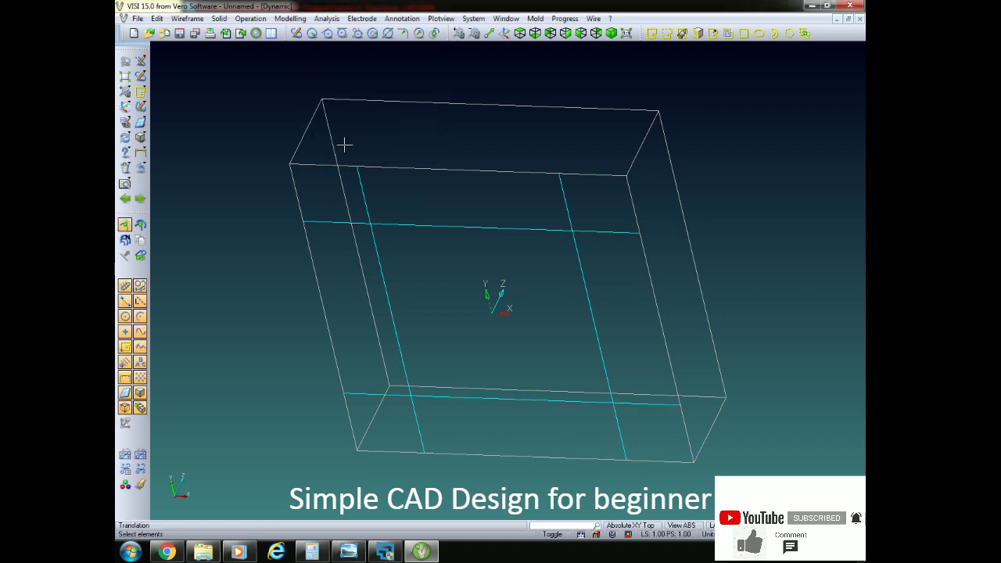
mouse_move(332, 332)
middle_down()
mouse_move(248, 320)
mouse_move(257, 317)
middle_up()
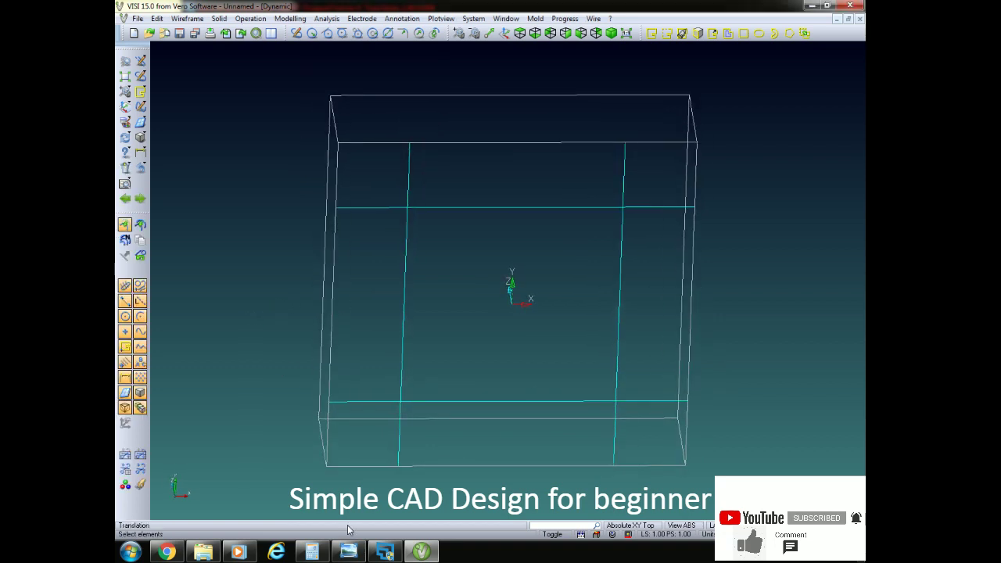
click(348, 552)
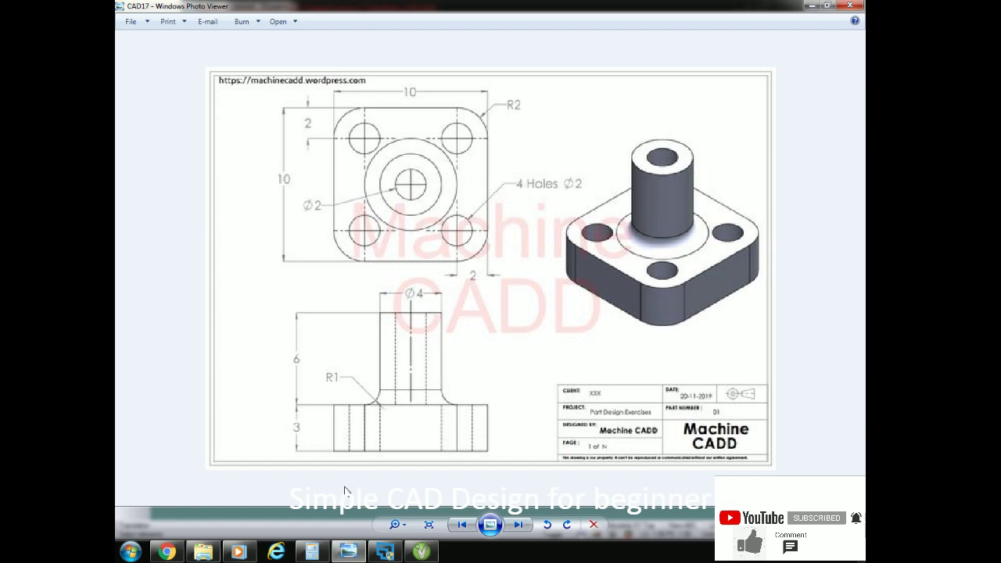
click(349, 552)
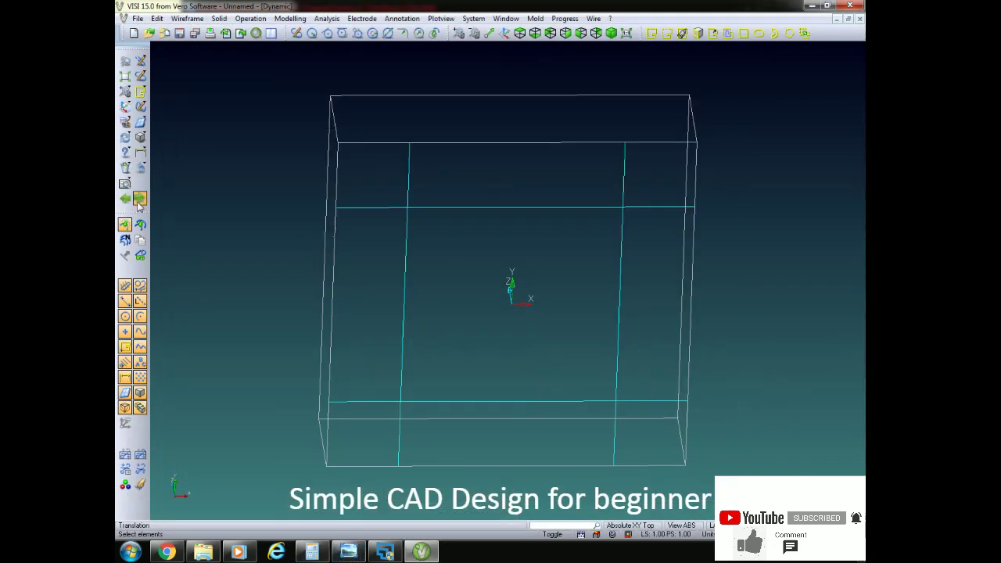
right_click(162, 143)
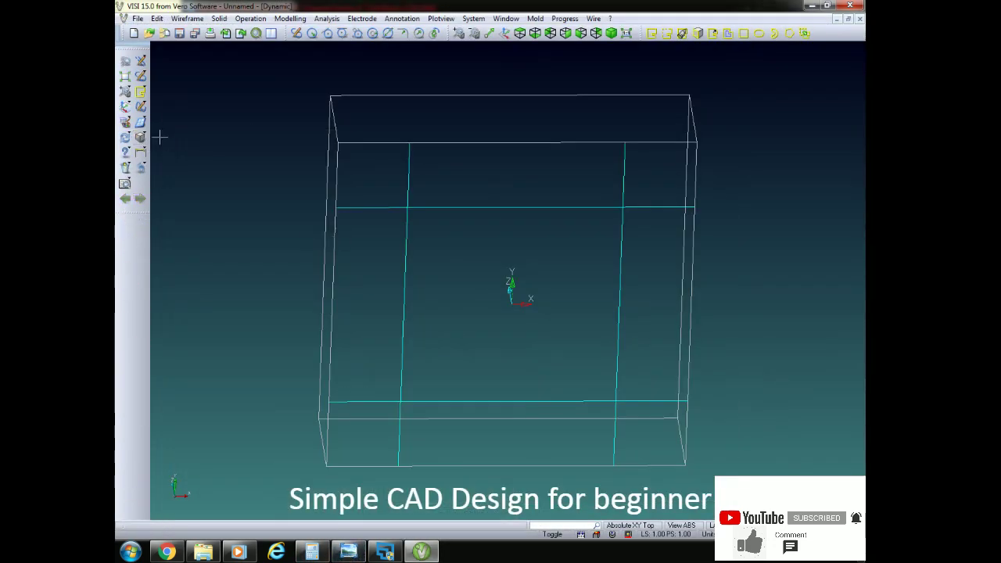
Step: Place radius 1, height 3 cylinders at the two upper line intersections
click(140, 137)
click(166, 138)
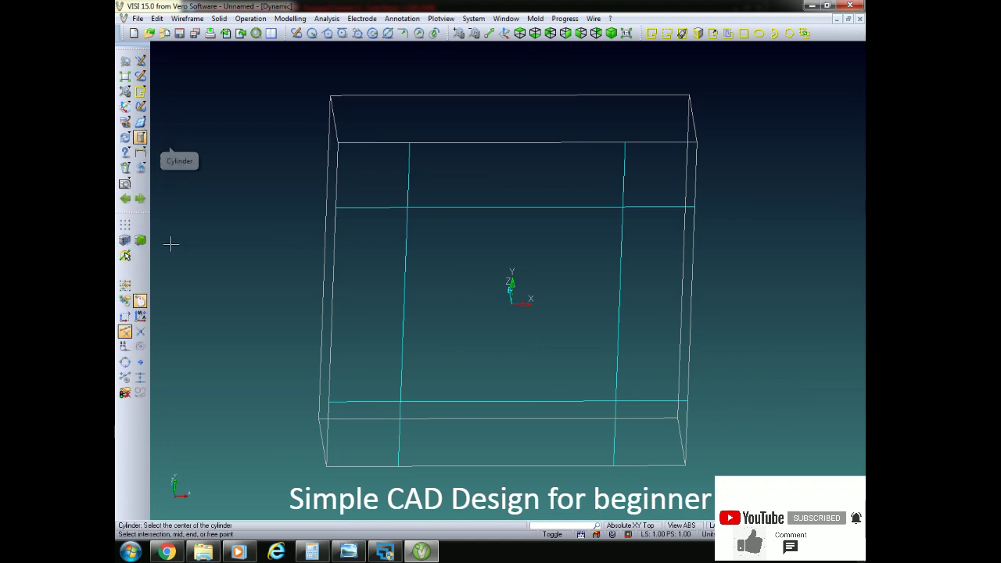
click(124, 240)
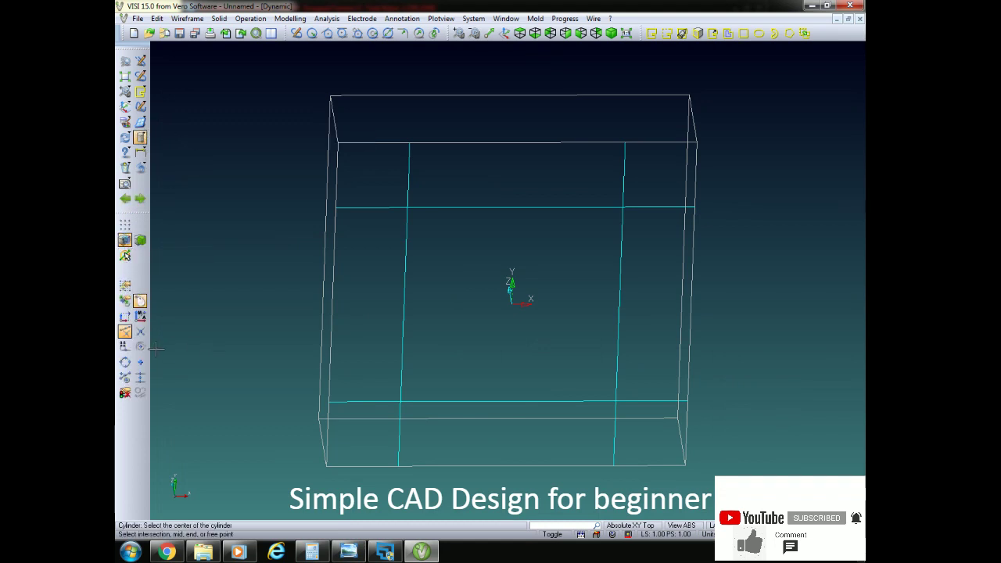
click(407, 206)
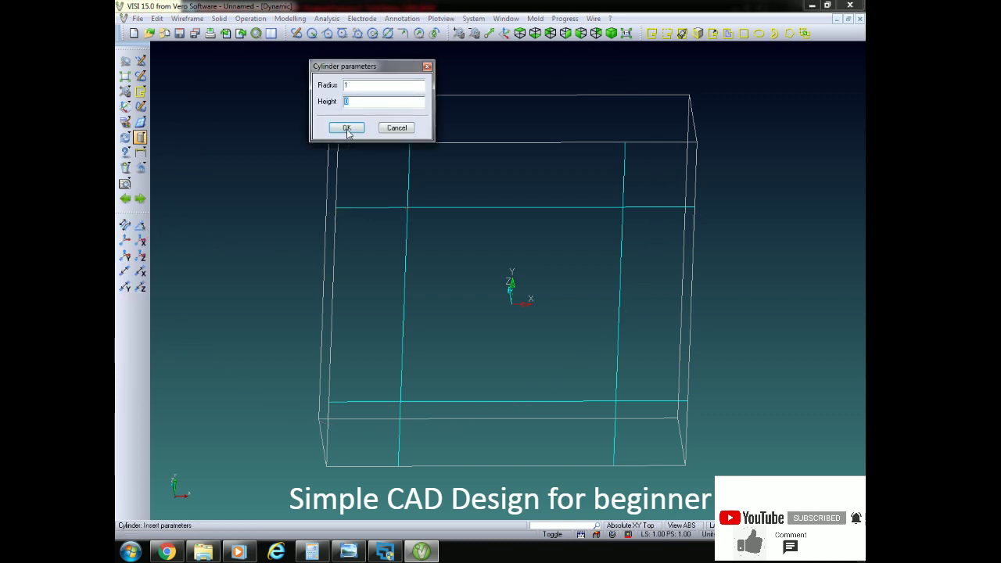
click(347, 129)
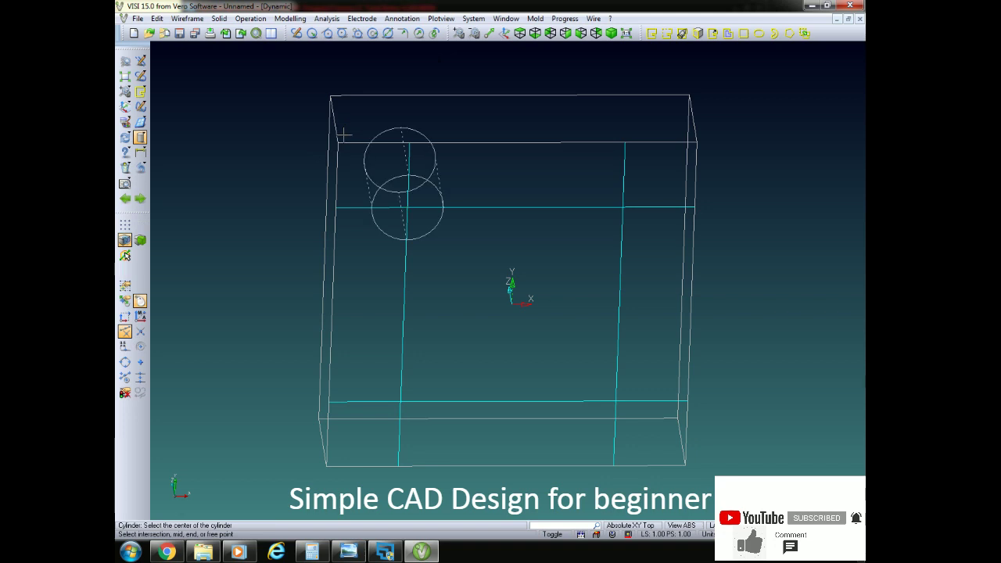
click(623, 206)
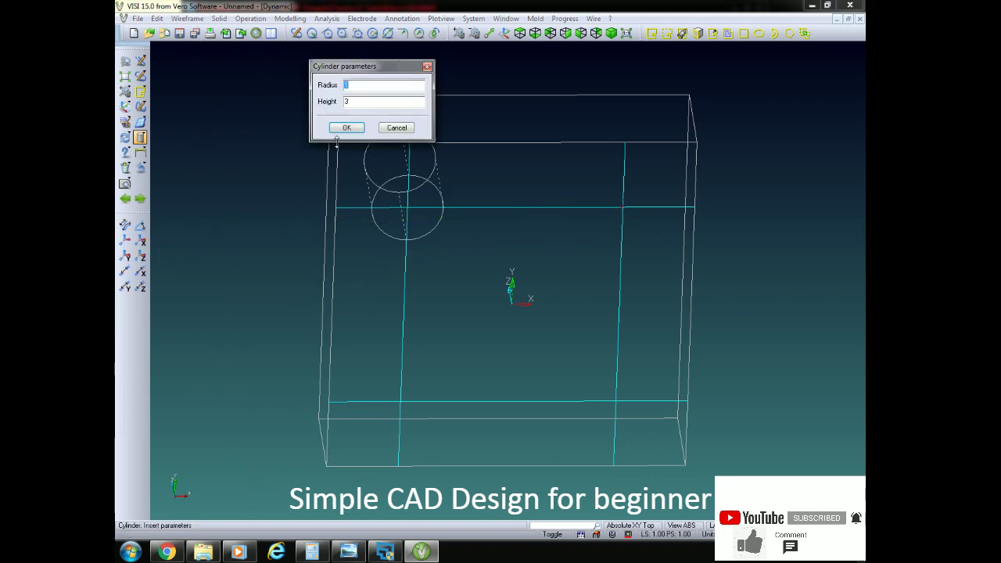
click(347, 128)
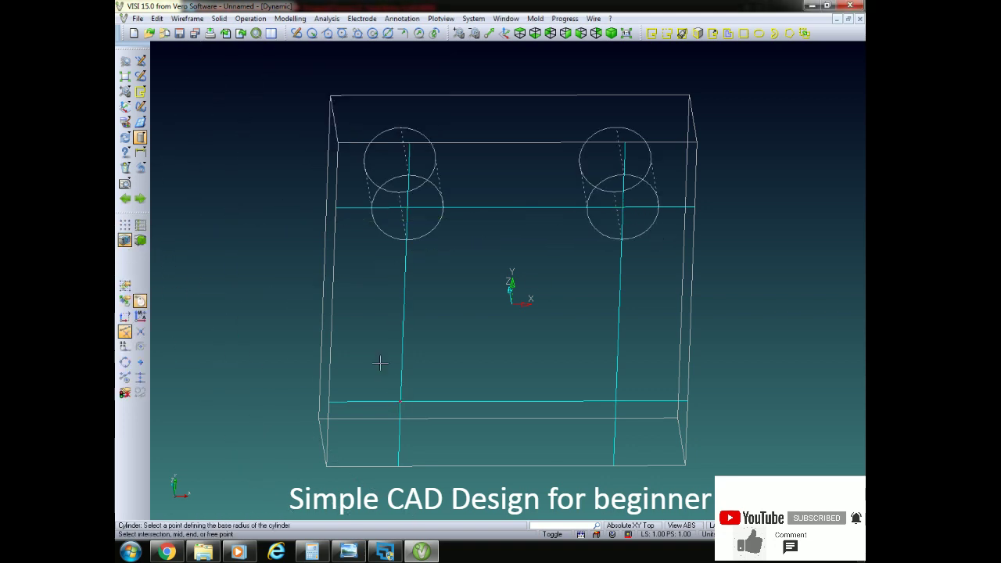
Step: Add the same cylinders at the lower-left and lower-right intersections
click(140, 235)
click(345, 130)
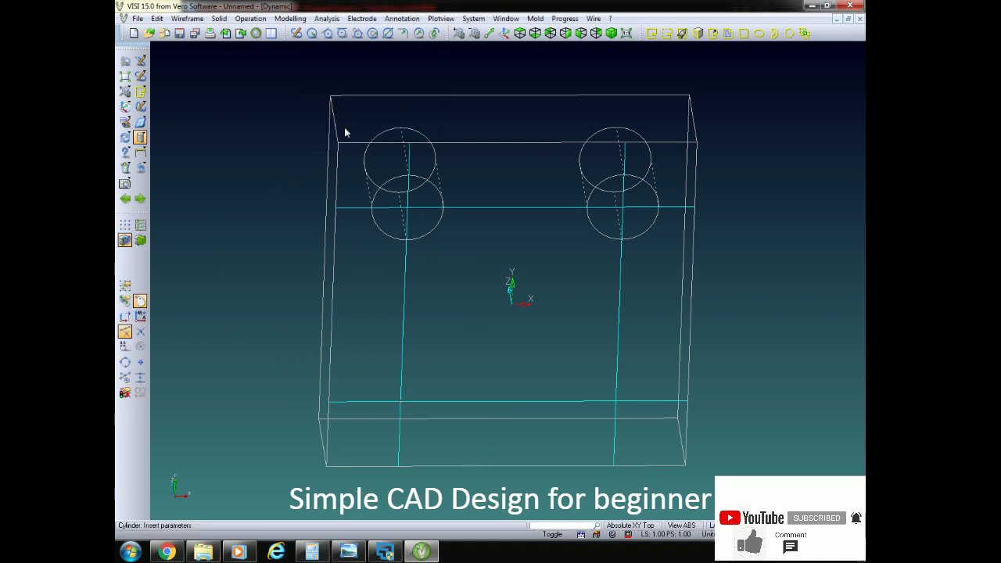
click(615, 400)
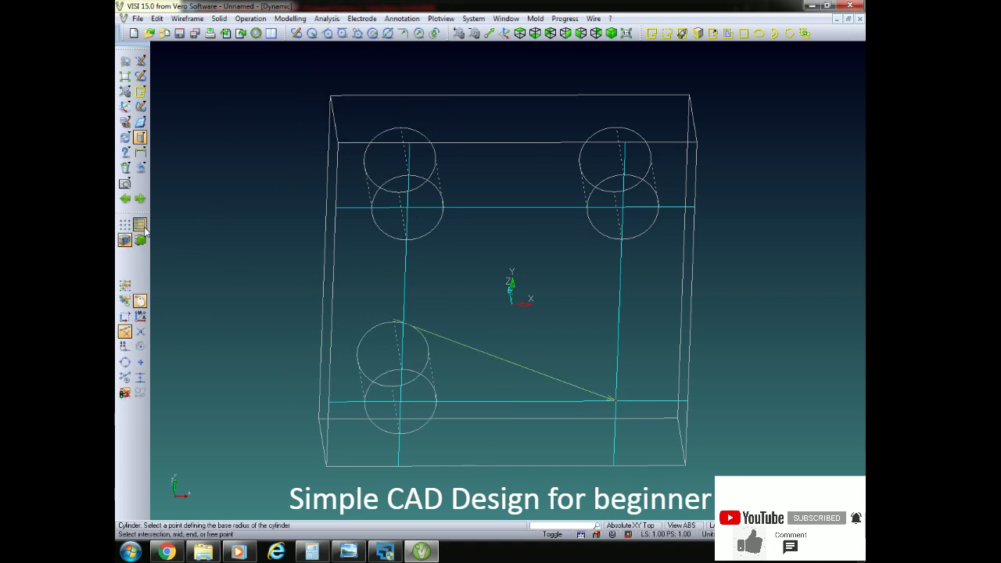
click(345, 128)
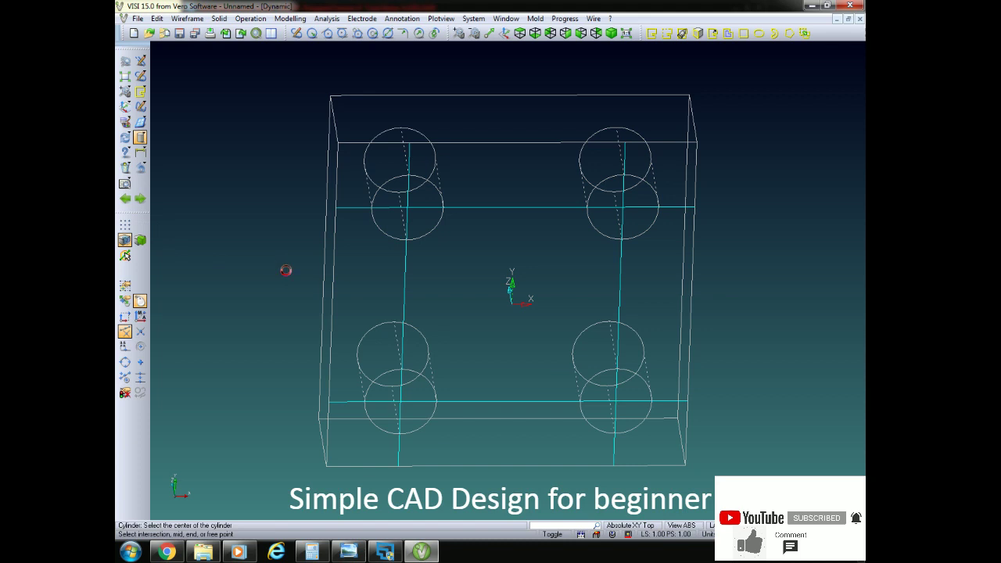
middle_drag(286, 270, 313, 270)
click(125, 239)
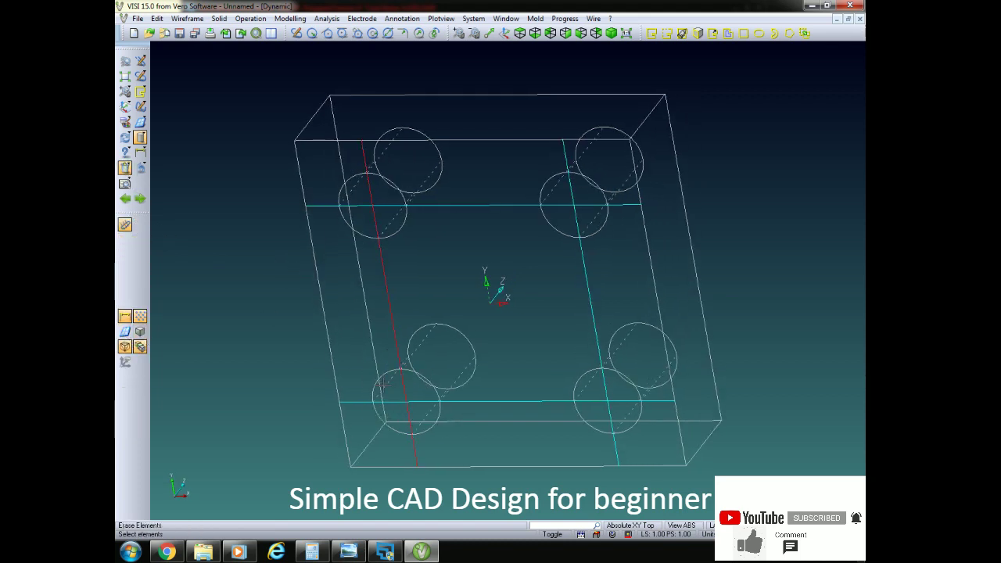
Step: Erase the four cyan construction lines
click(389, 308)
click(388, 389)
click(547, 205)
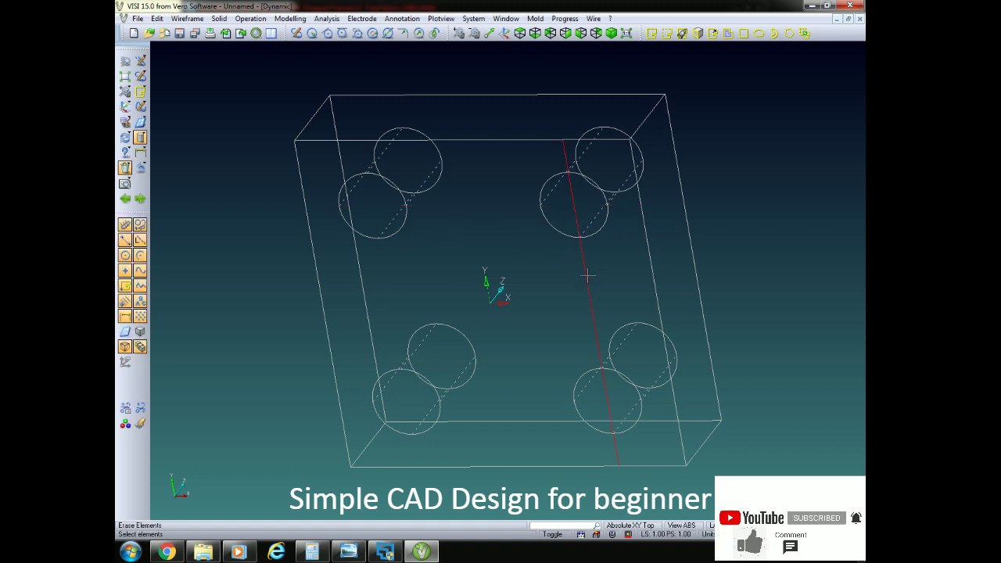
click(585, 273)
Step: Switch to shaded display, orbit the holed plate, and bring up the reference drawing
click(473, 18)
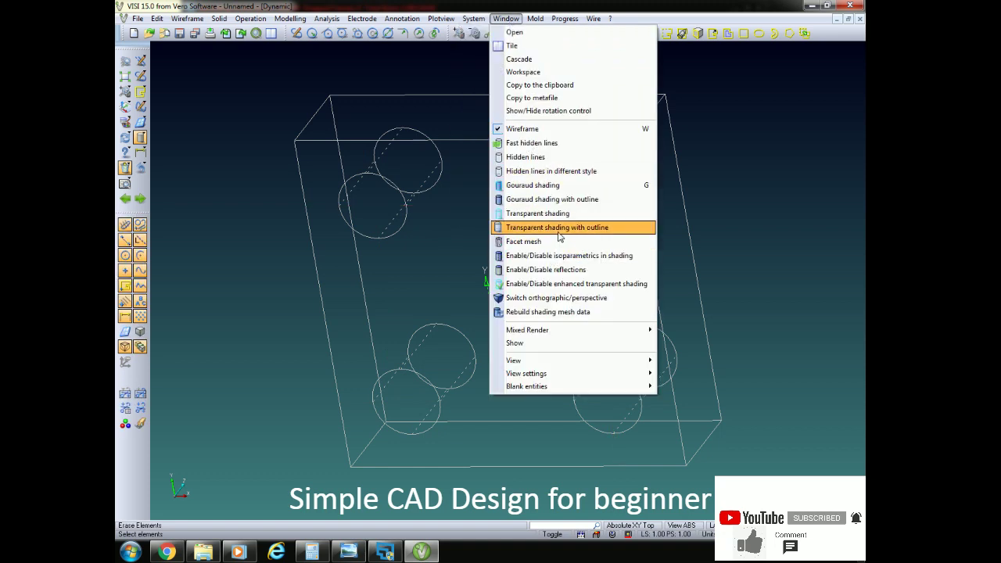
click(560, 227)
mouse_move(576, 251)
middle_down()
mouse_move(749, 258)
mouse_move(701, 252)
mouse_move(733, 219)
mouse_move(748, 233)
middle_up()
click(348, 552)
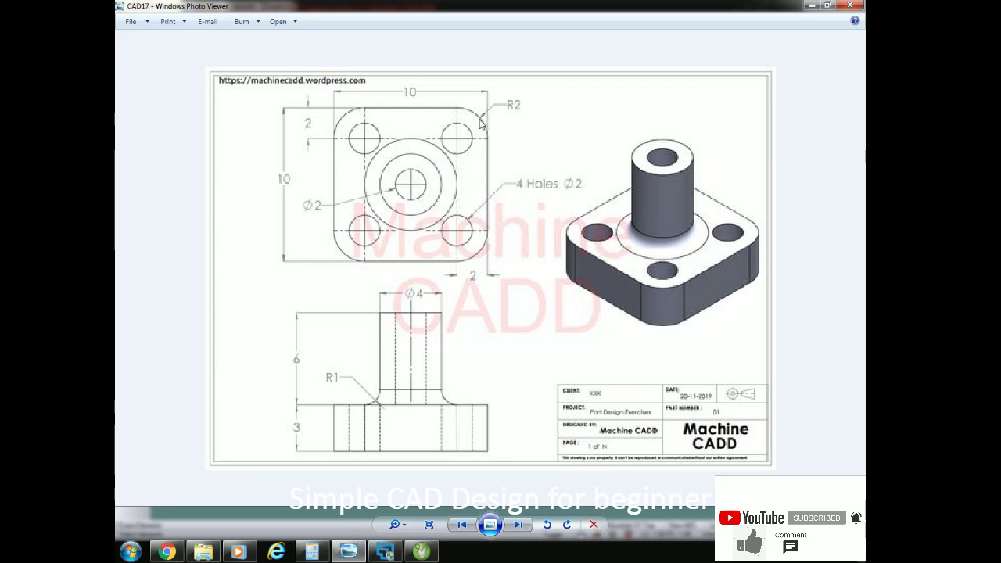
Step: Toggle the CAD17 drawing to compare its dimensions, then return to the plate model
click(350, 555)
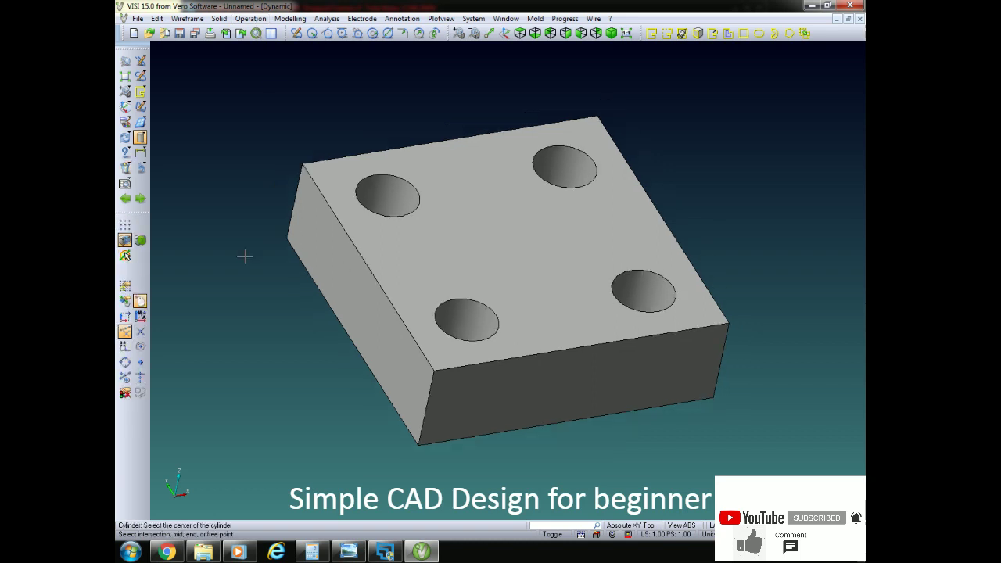
click(349, 552)
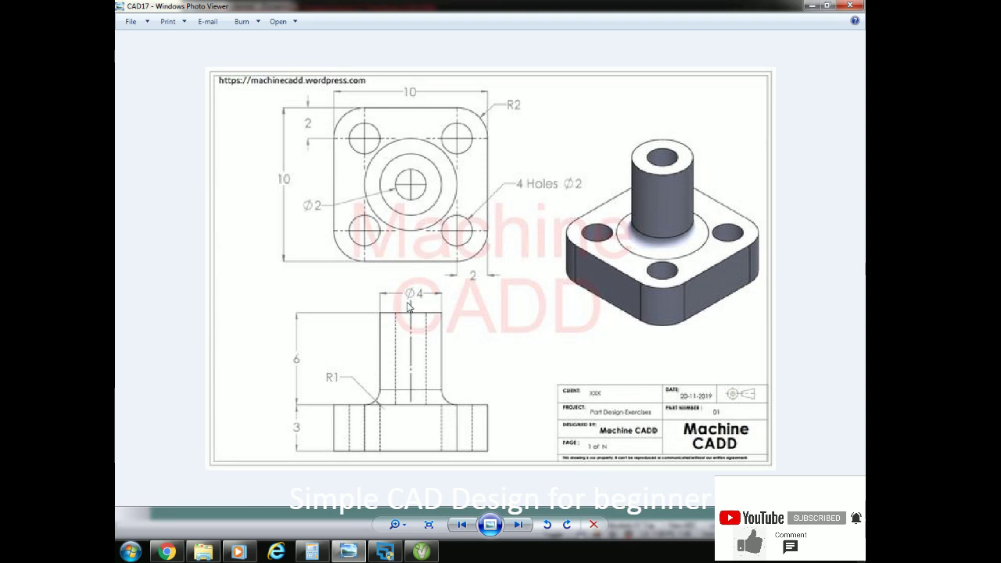
click(348, 551)
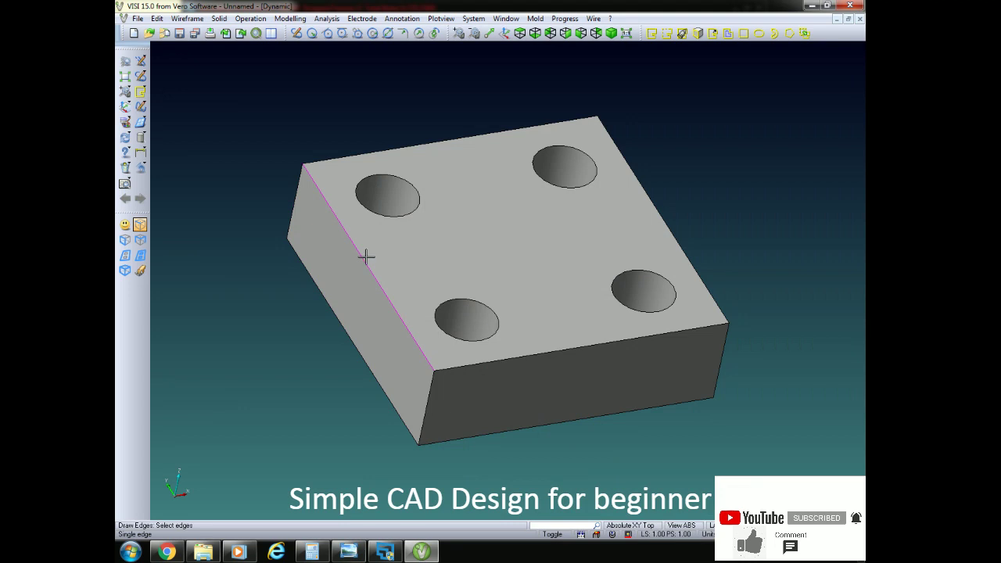
Step: Draw lines joining the top-bottom and left-right edge midpoints, crossing at the plate's centre
click(140, 61)
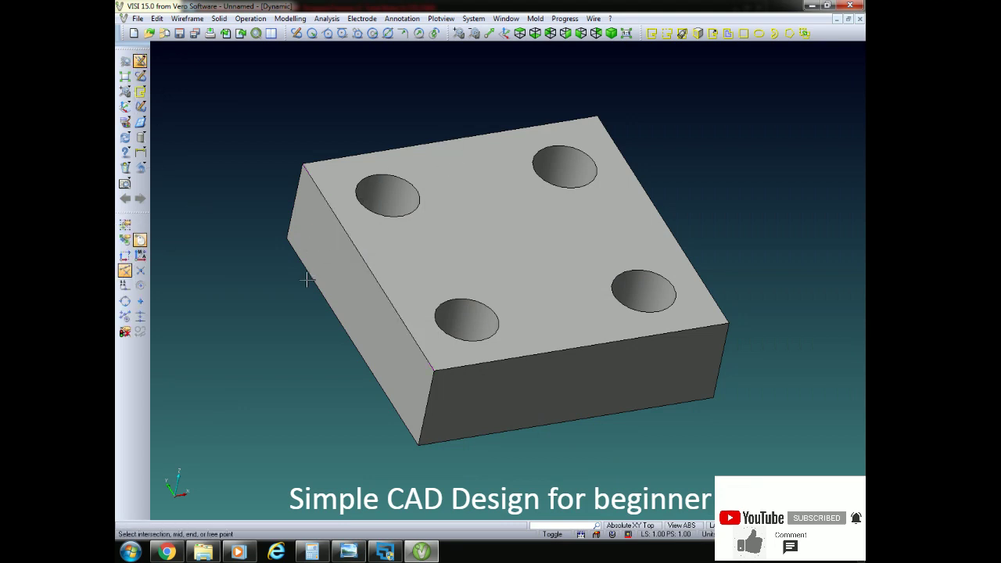
mouse_move(307, 280)
middle_down()
mouse_move(255, 311)
mouse_move(429, 180)
middle_up()
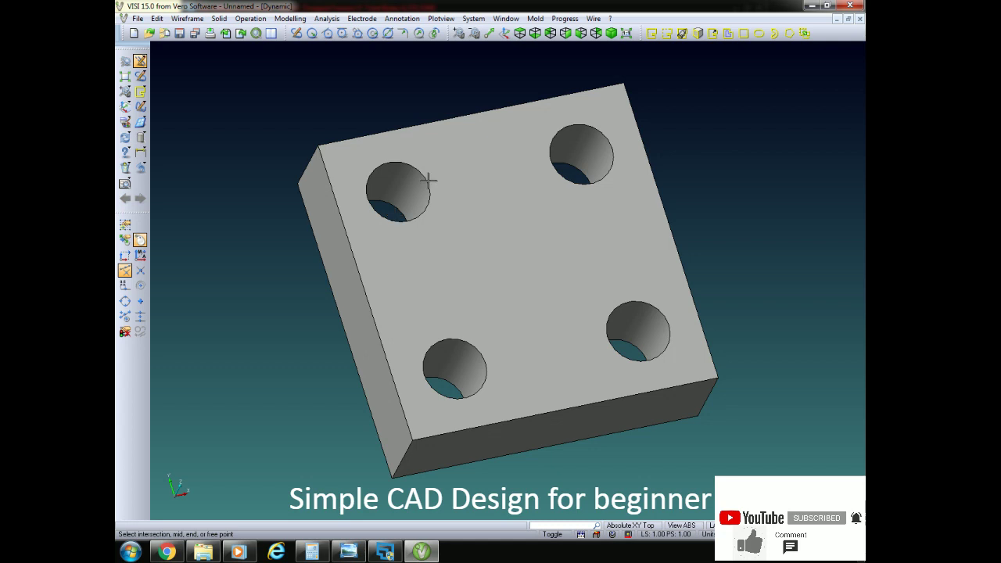
click(470, 113)
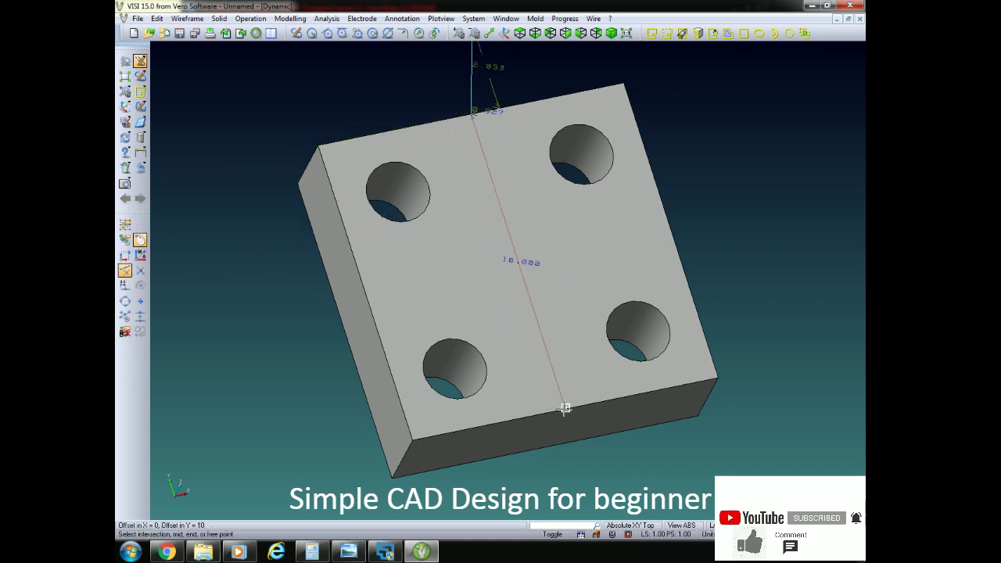
click(564, 408)
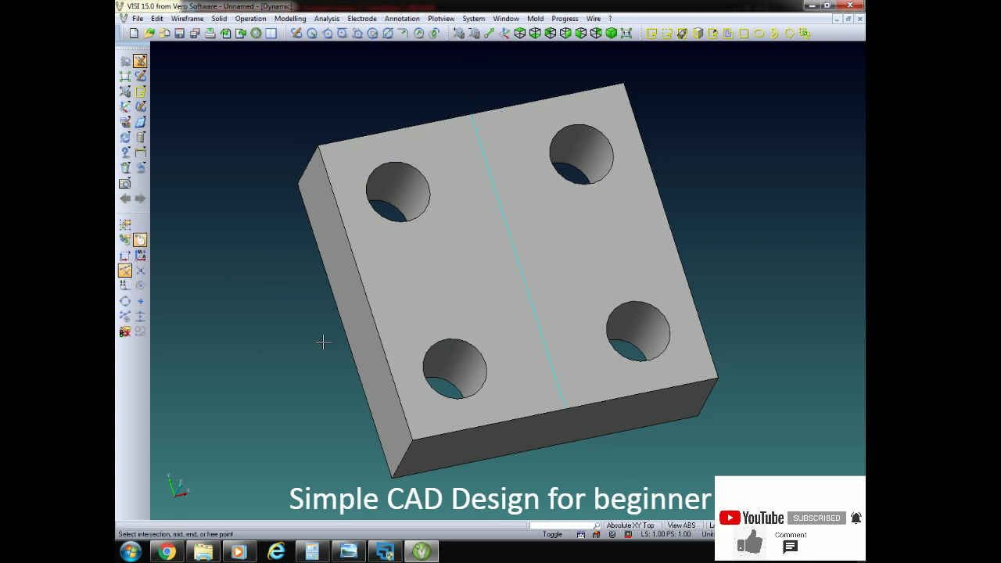
right_click(365, 292)
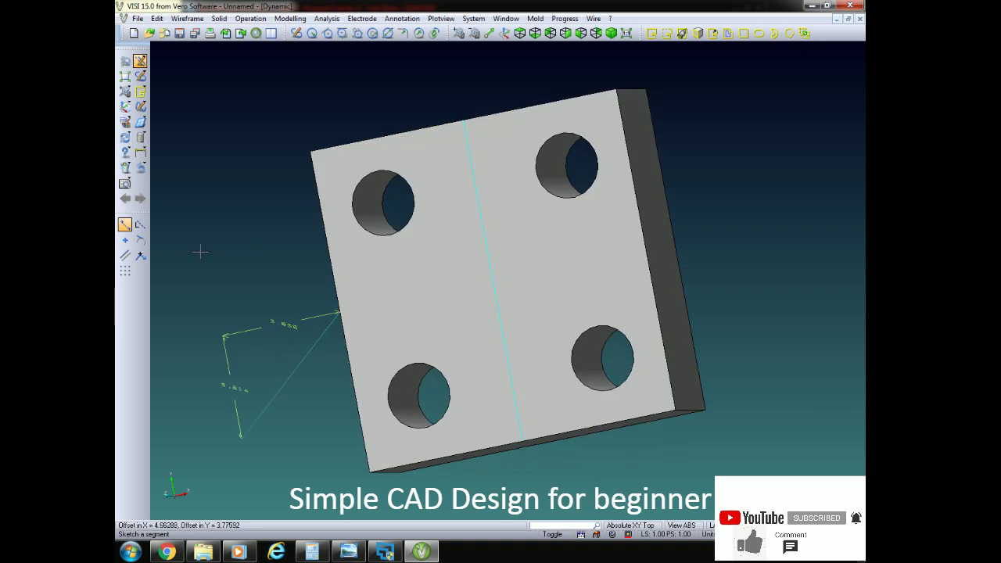
click(646, 250)
right_click(750, 248)
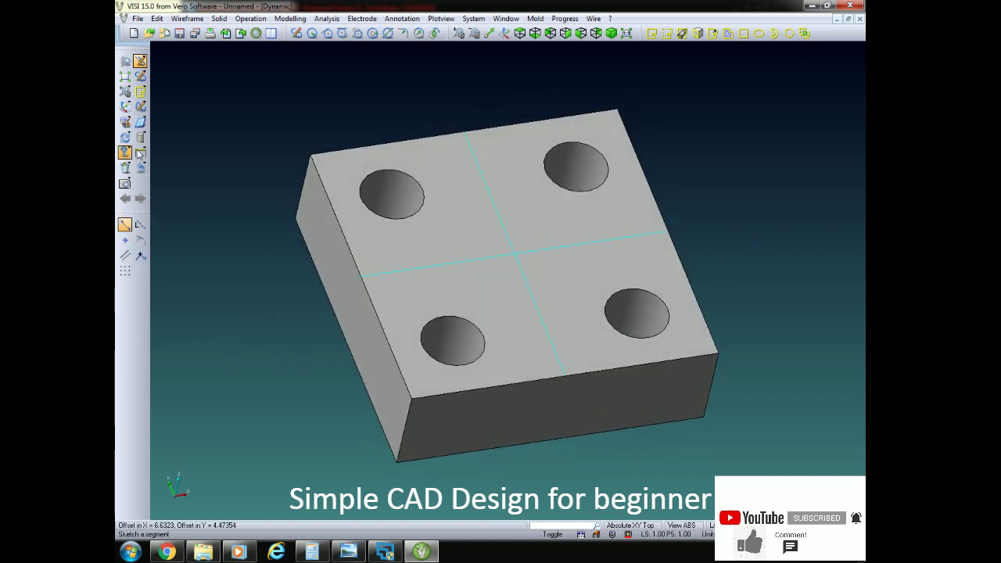
click(169, 138)
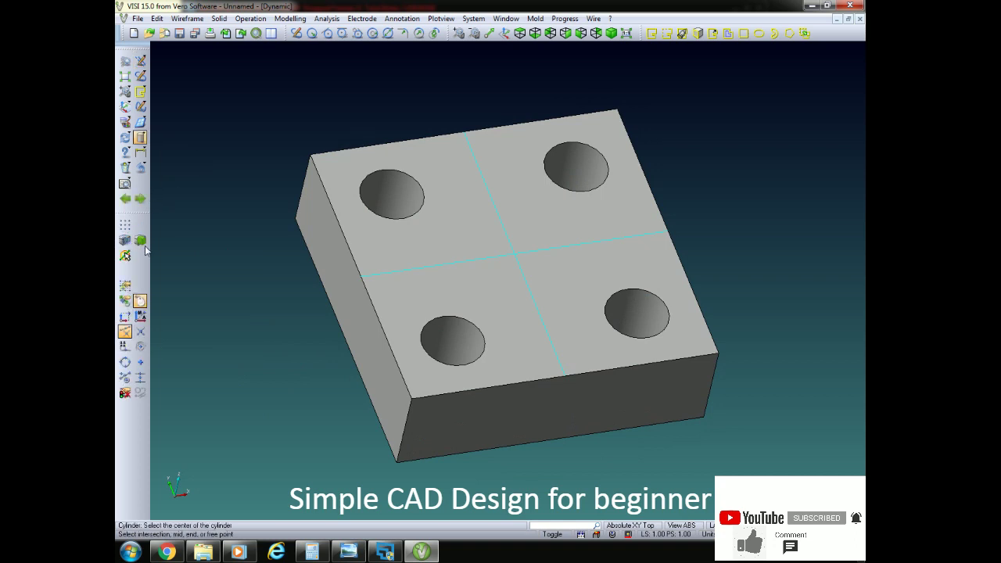
Step: Place a radius 2, height 6 cylinder at the lines' crossing, checking the drawing for sizes
click(513, 254)
click(349, 552)
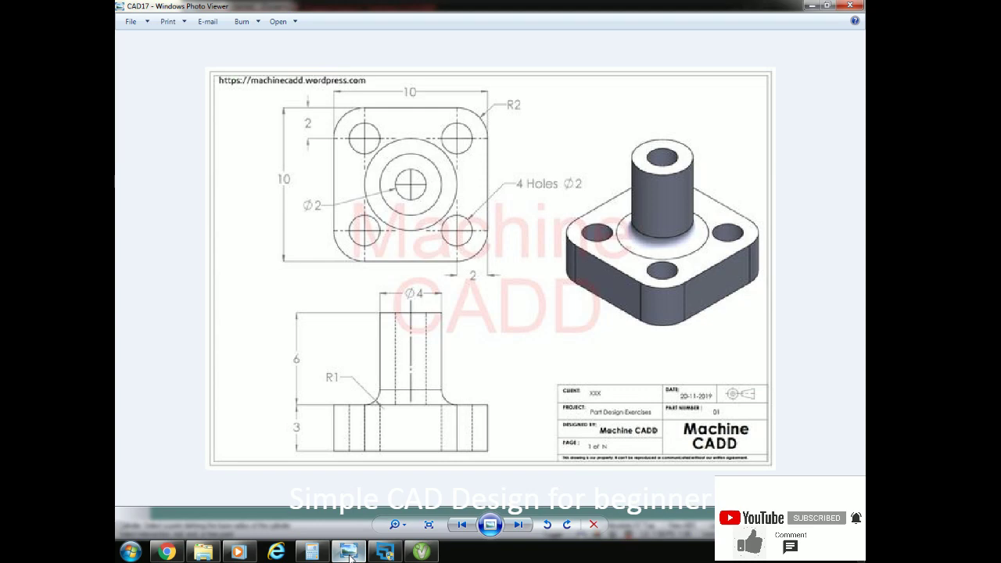
click(349, 552)
click(273, 306)
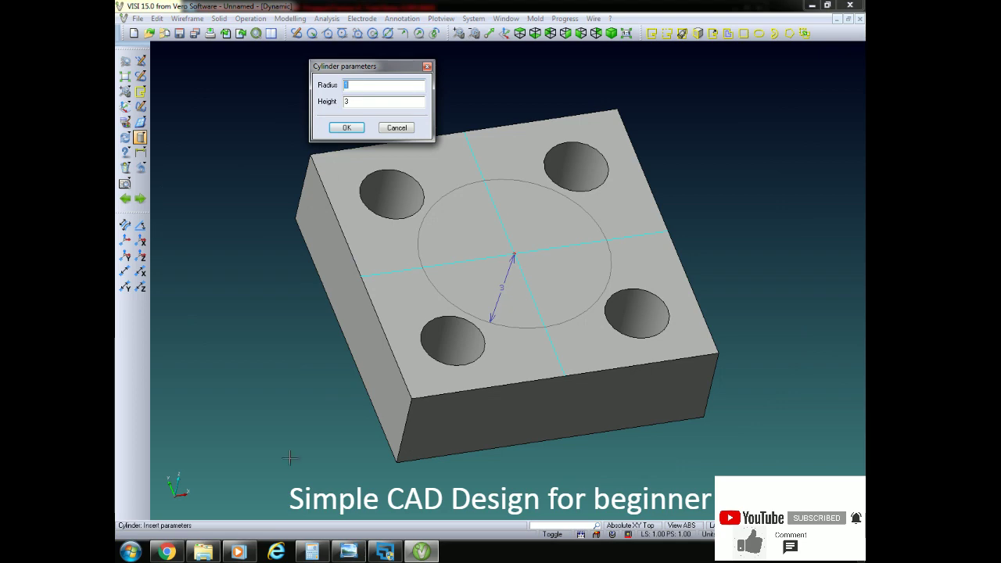
click(349, 552)
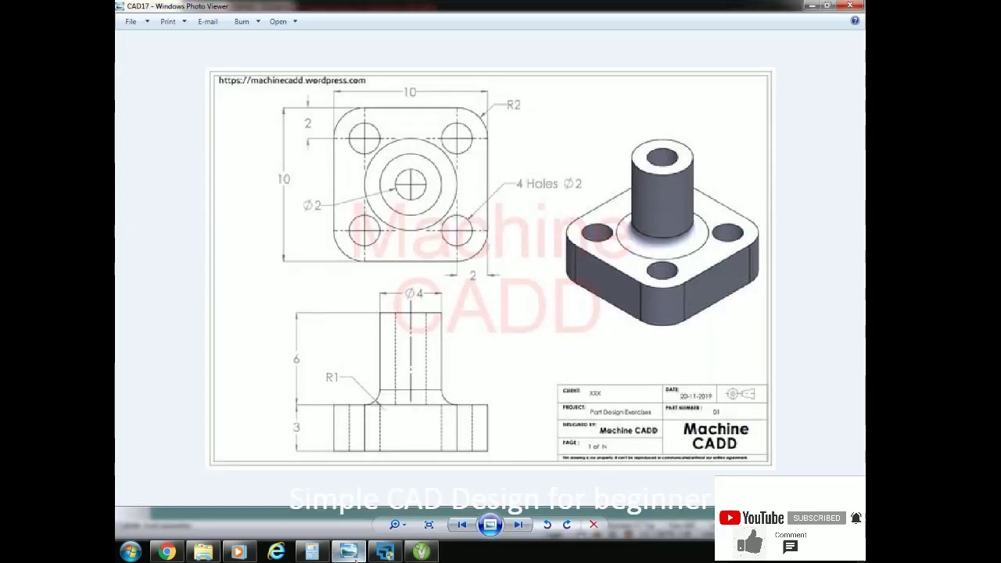
click(349, 552)
double_click(354, 101)
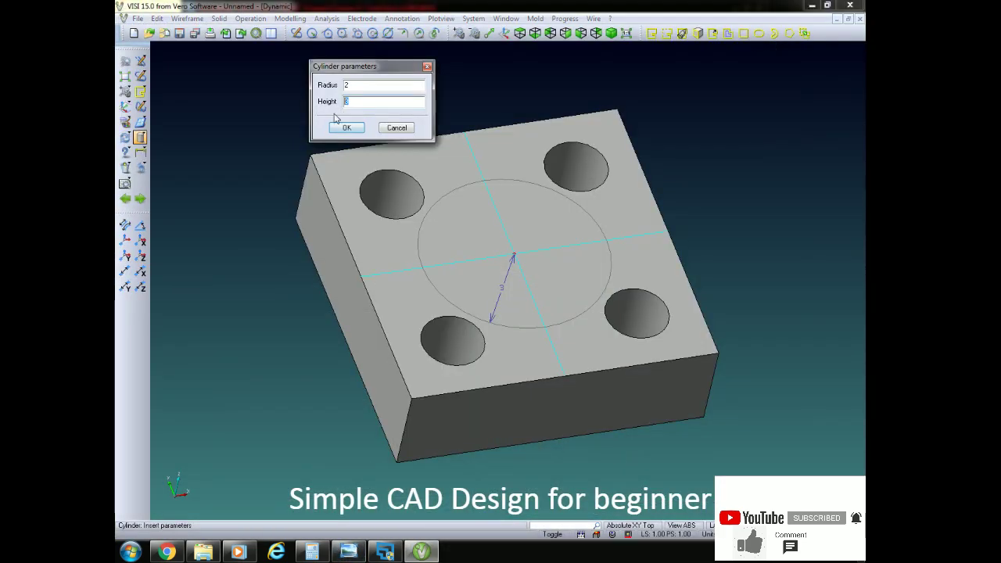
text(6)
click(348, 127)
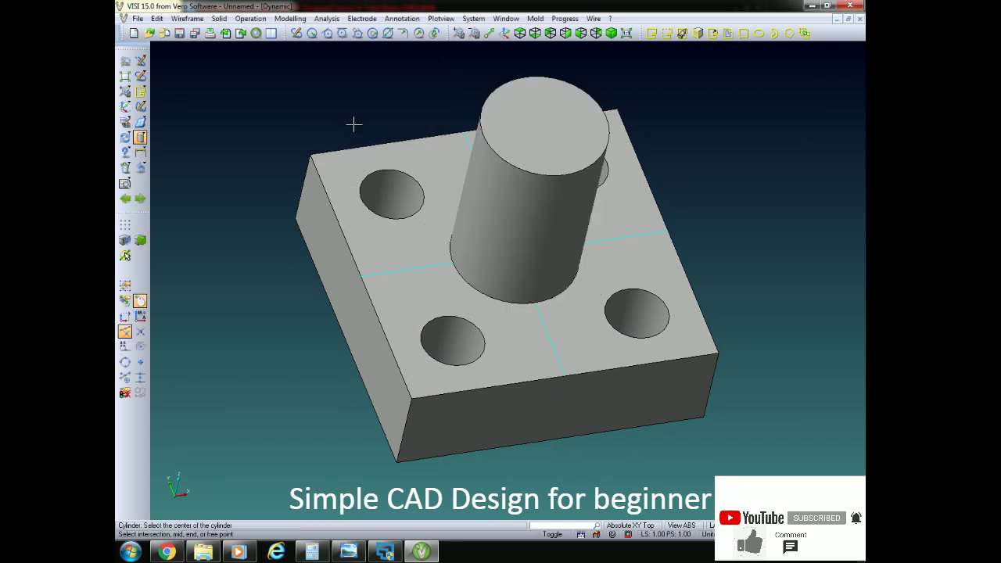
middle_drag(723, 239, 697, 254)
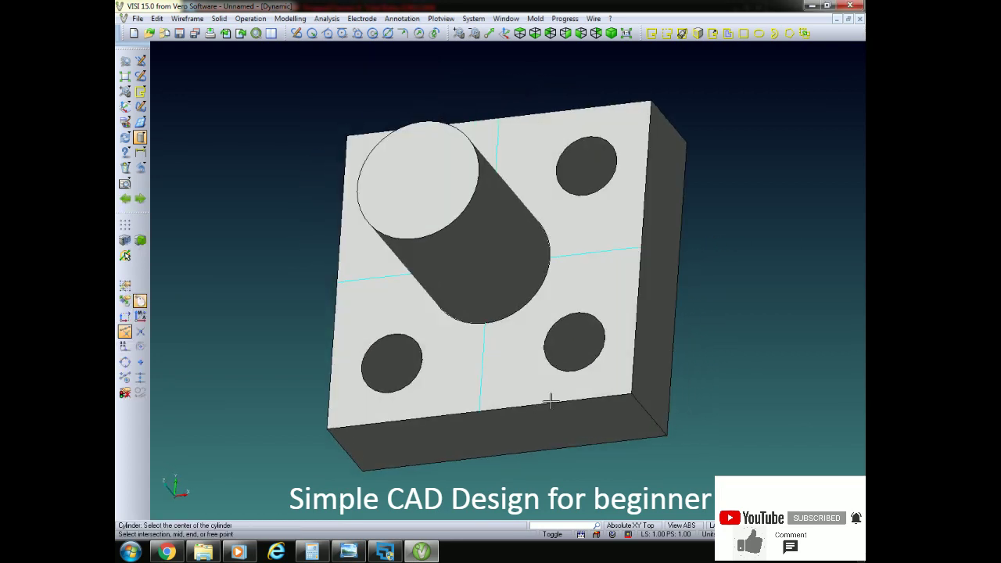
Step: After checking the drawing, snap to the boss's top circle centre, then cancel the command
click(345, 554)
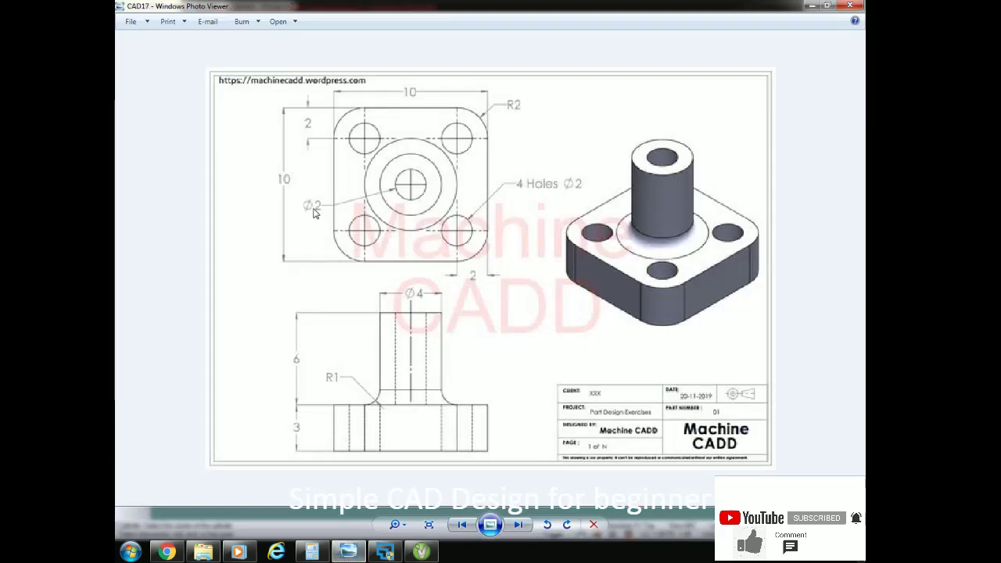
click(348, 552)
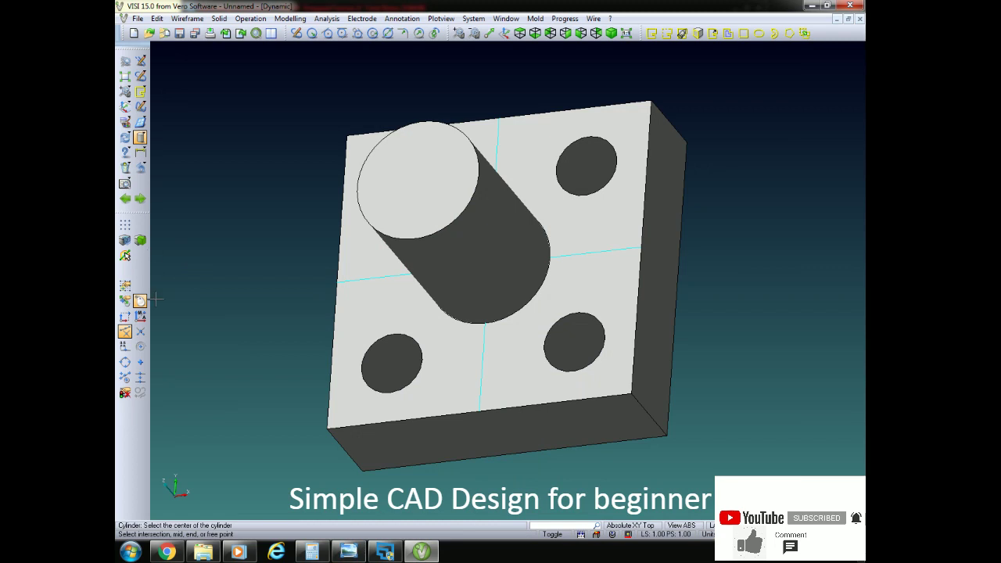
click(140, 347)
middle_drag(258, 284, 373, 258)
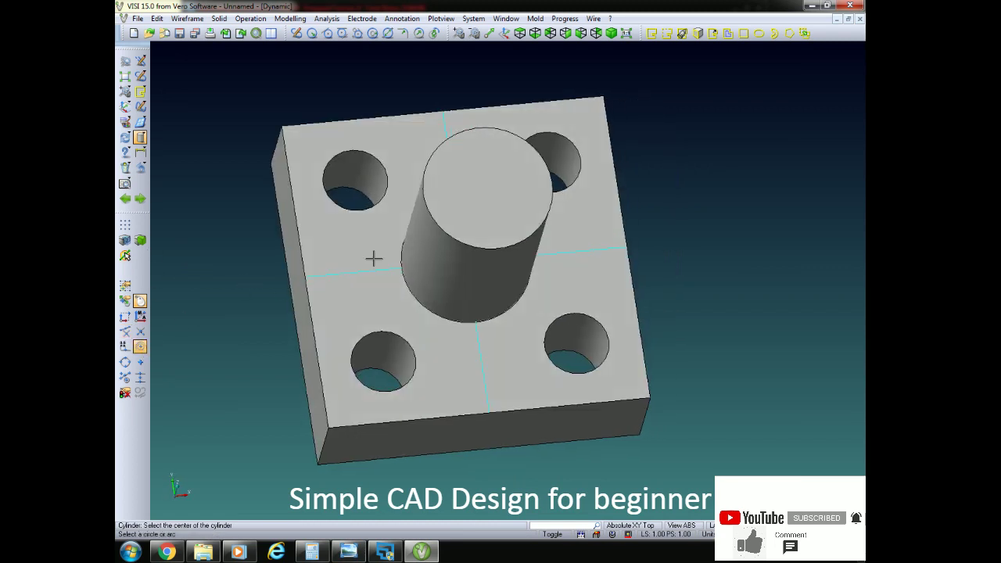
click(443, 204)
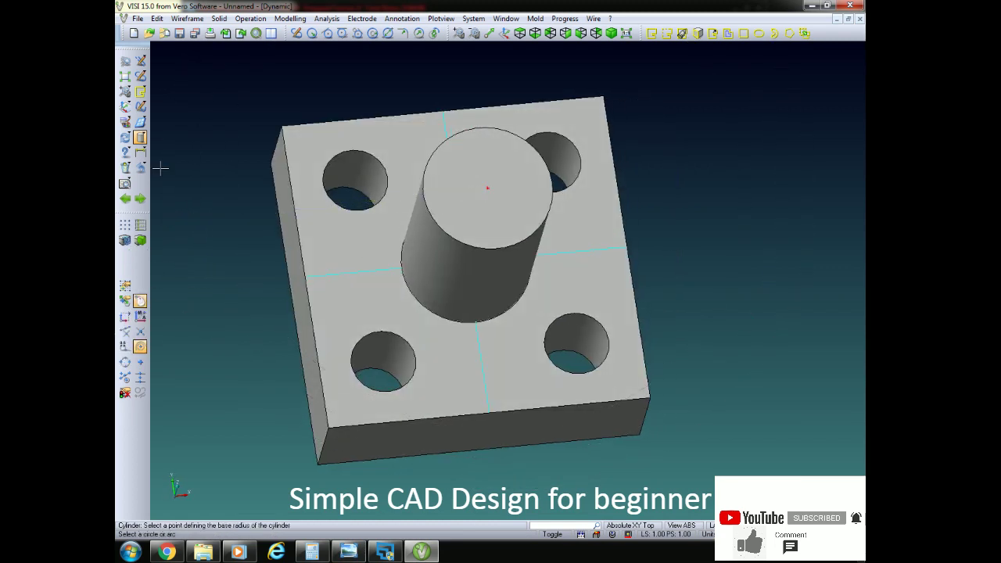
key(Escape)
Step: Try a radius 1, height 6 cylinder at the boss centre and dismiss the operation error
click(141, 139)
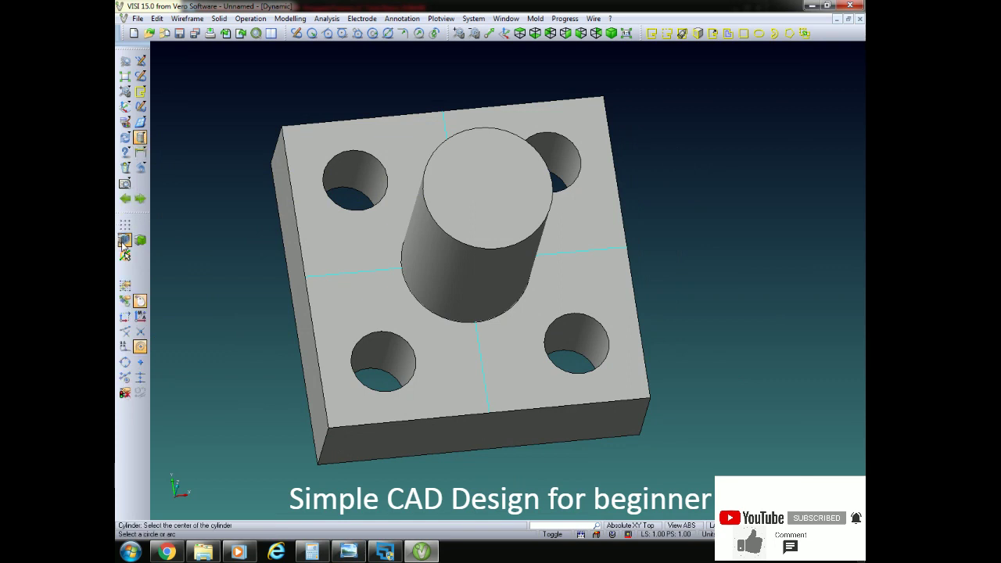
click(427, 206)
click(301, 224)
right_click(163, 216)
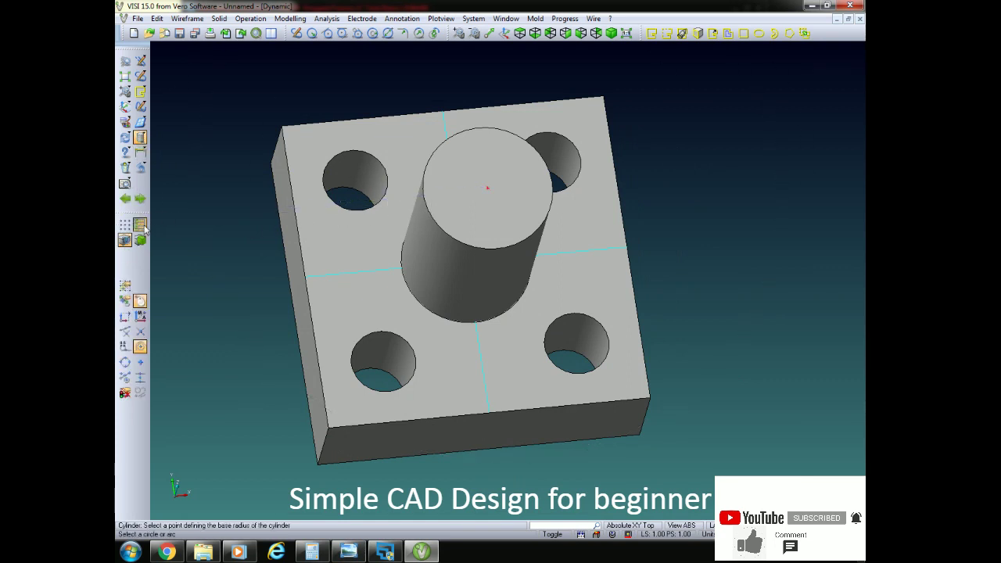
click(351, 551)
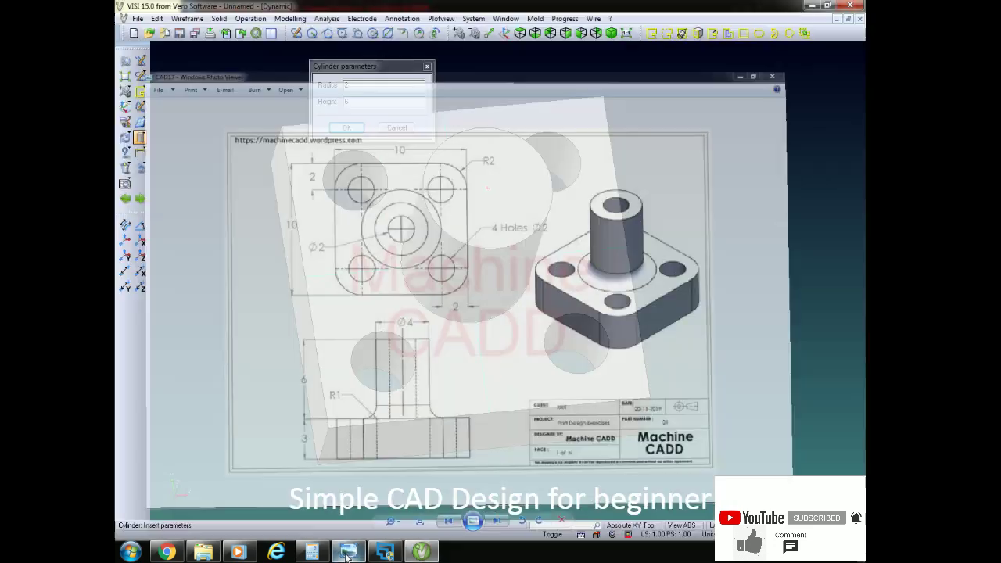
click(349, 552)
text(1)
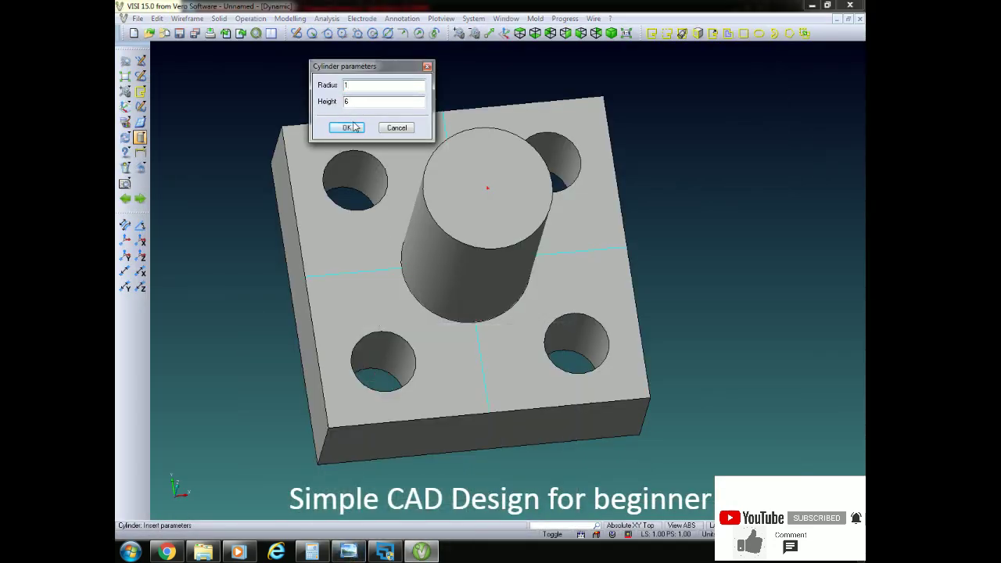
click(348, 128)
click(511, 311)
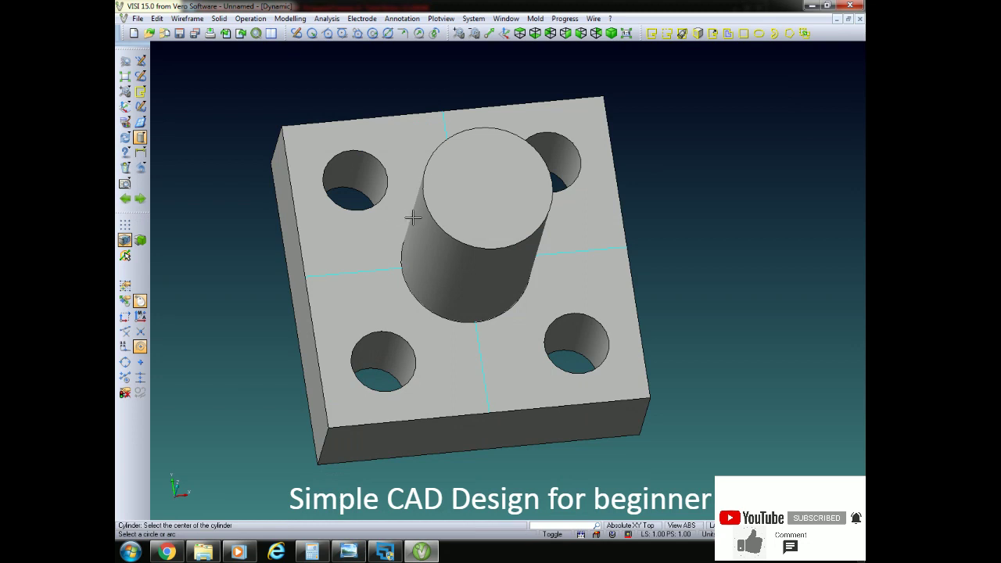
Step: Create the radius 1, height 6 bore cylinder at the boss's top centre and tilt to inspect
click(436, 208)
click(171, 224)
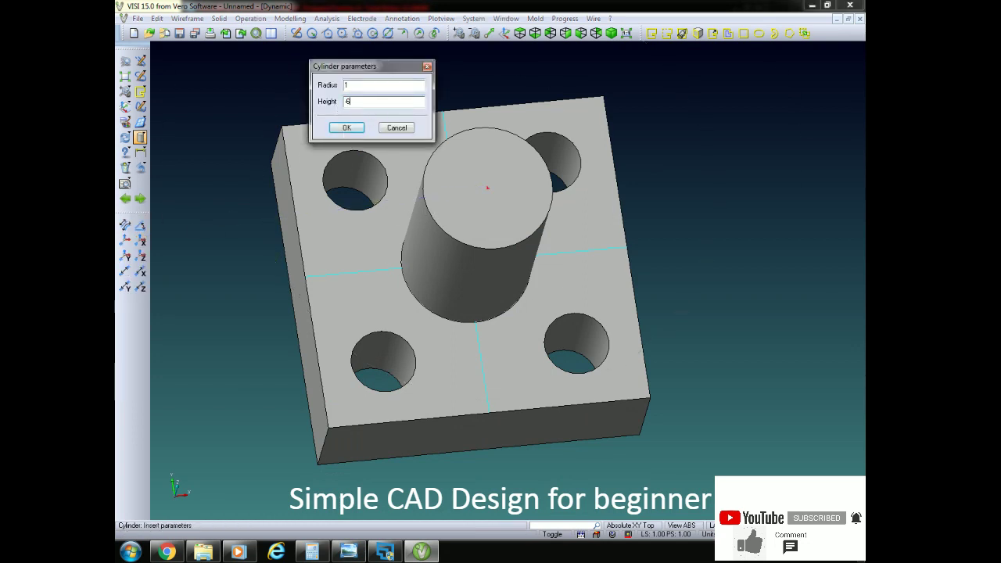
click(354, 129)
mouse_move(353, 127)
middle_down()
mouse_move(310, 276)
mouse_move(319, 246)
mouse_move(347, 226)
mouse_move(220, 212)
middle_up()
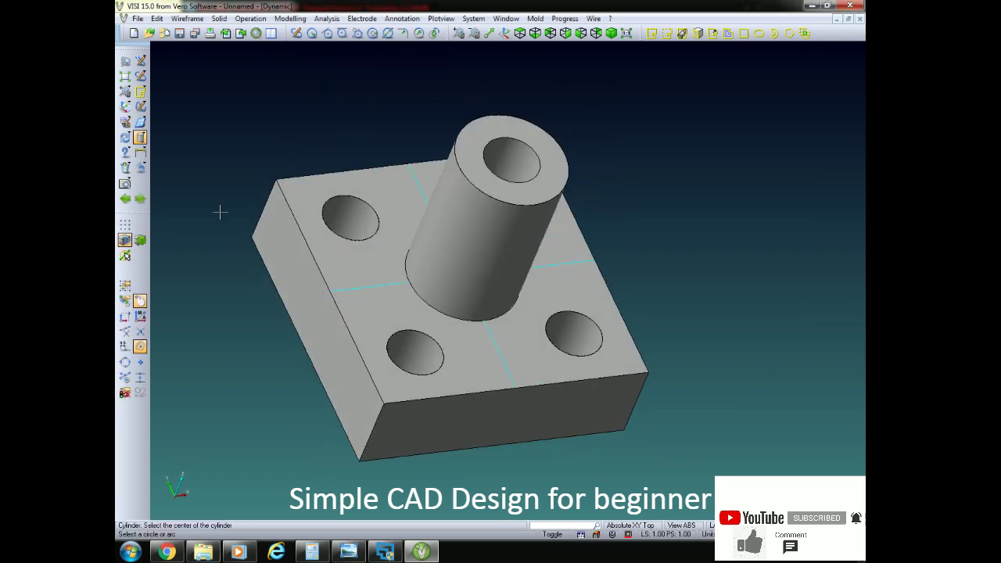
Step: Erase the two cyan construction lines
click(125, 168)
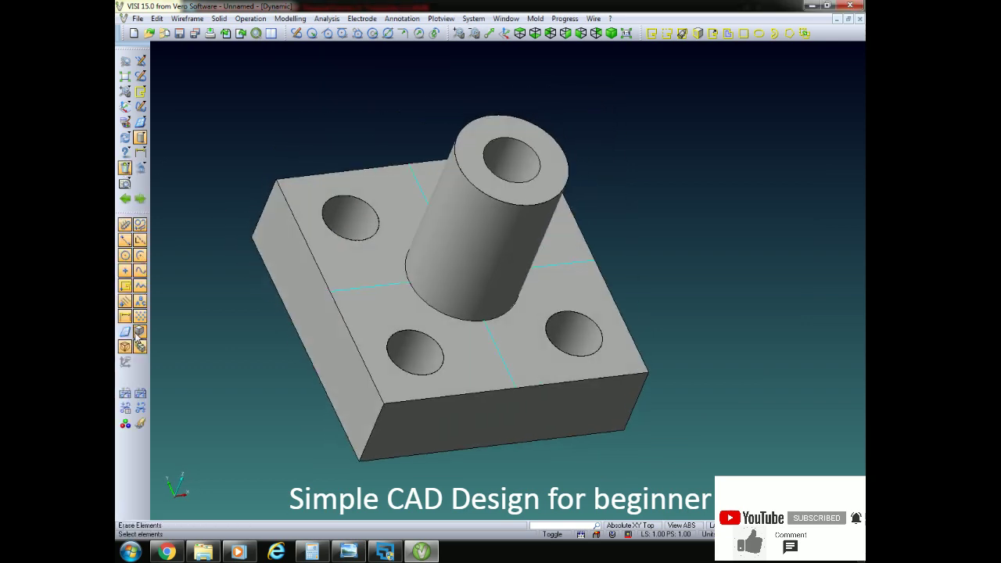
click(397, 264)
click(402, 179)
Step: Unite the hollow boss with the base plate, then compare against the CAD17 drawing
click(250, 18)
click(254, 26)
click(438, 248)
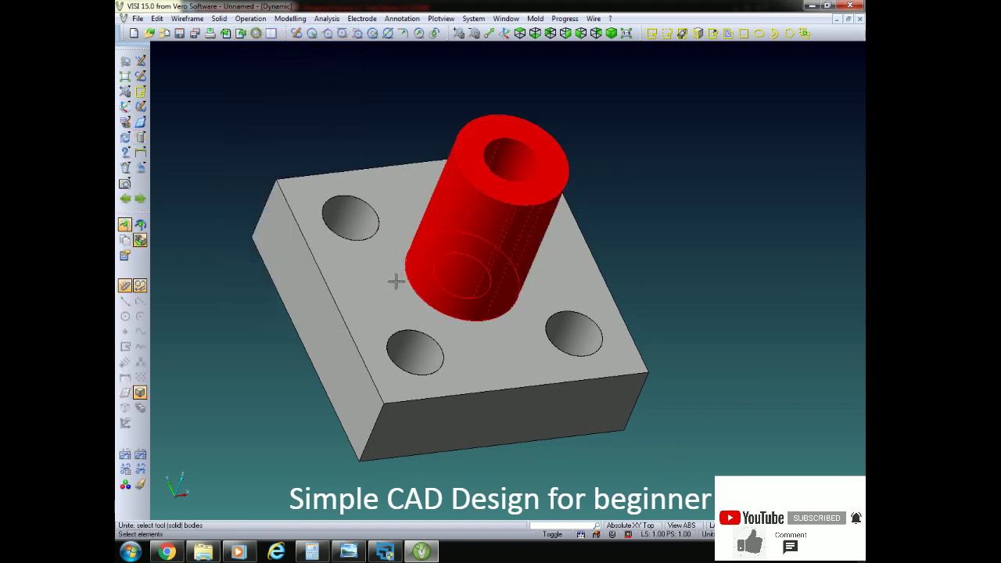
click(396, 281)
mouse_move(693, 255)
middle_down()
mouse_move(662, 270)
mouse_move(664, 294)
mouse_move(657, 271)
middle_up()
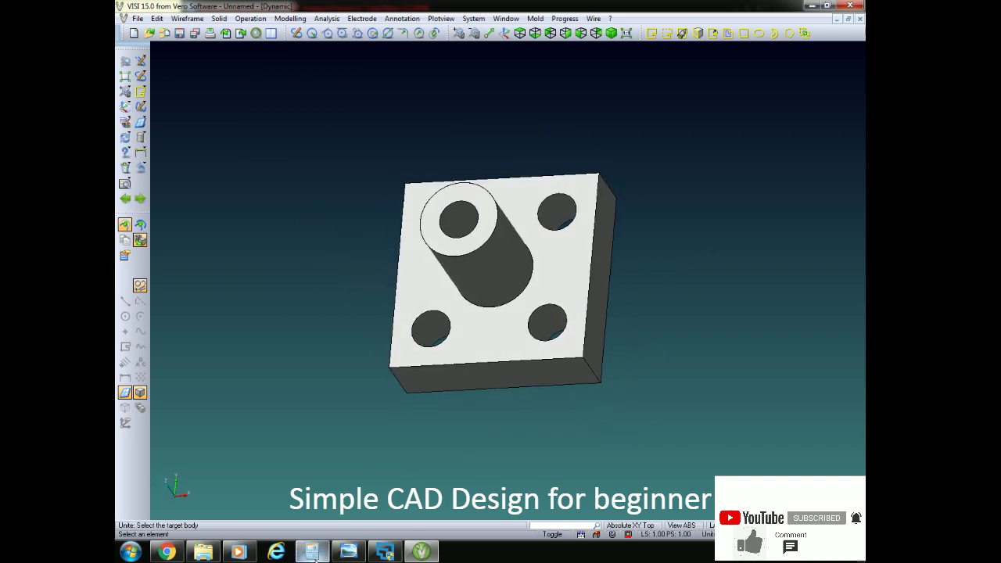
click(349, 553)
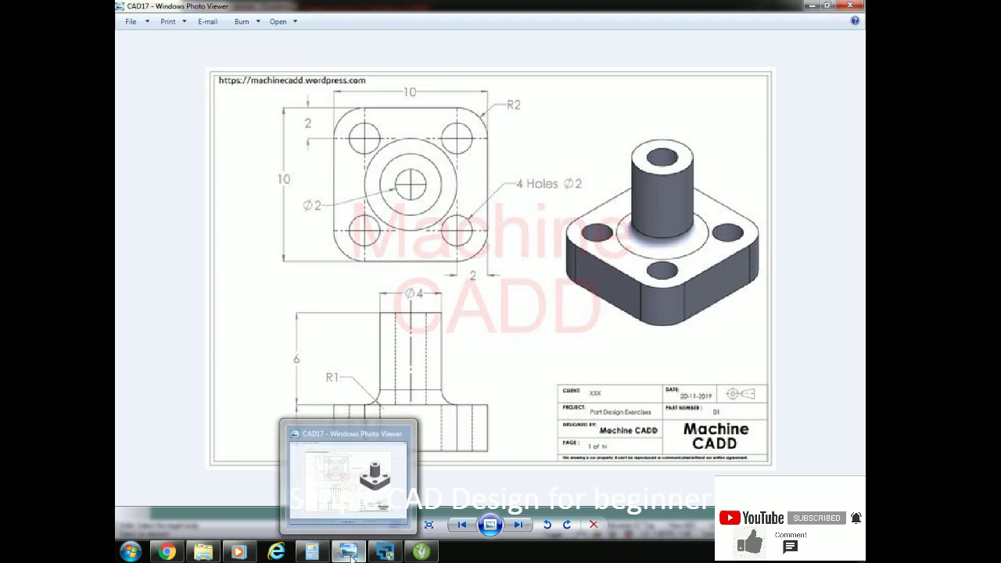
click(421, 552)
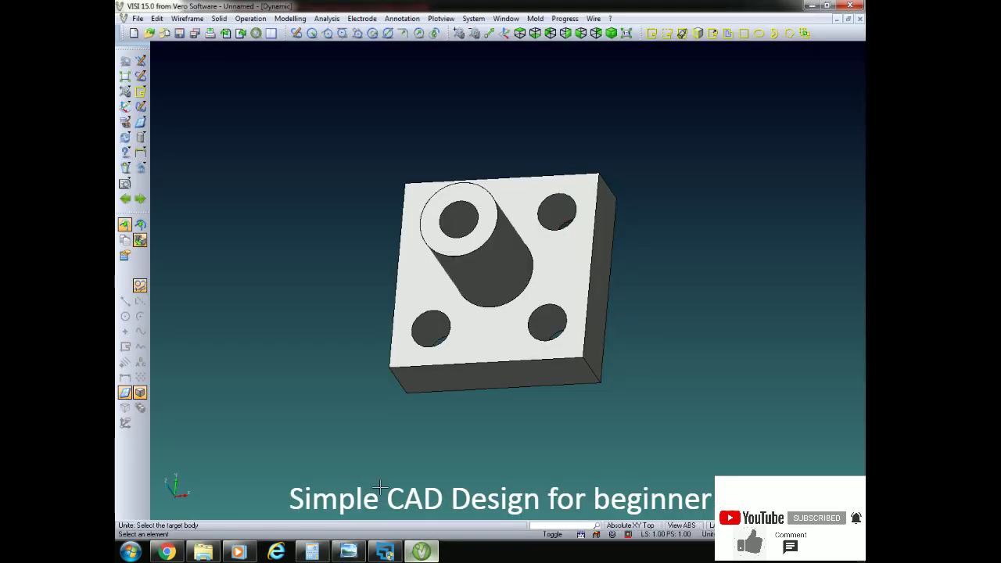
Step: Blend the boss's bottom circular edge with radius 1, then recheck the reference drawing
click(225, 18)
mouse_move(250, 18)
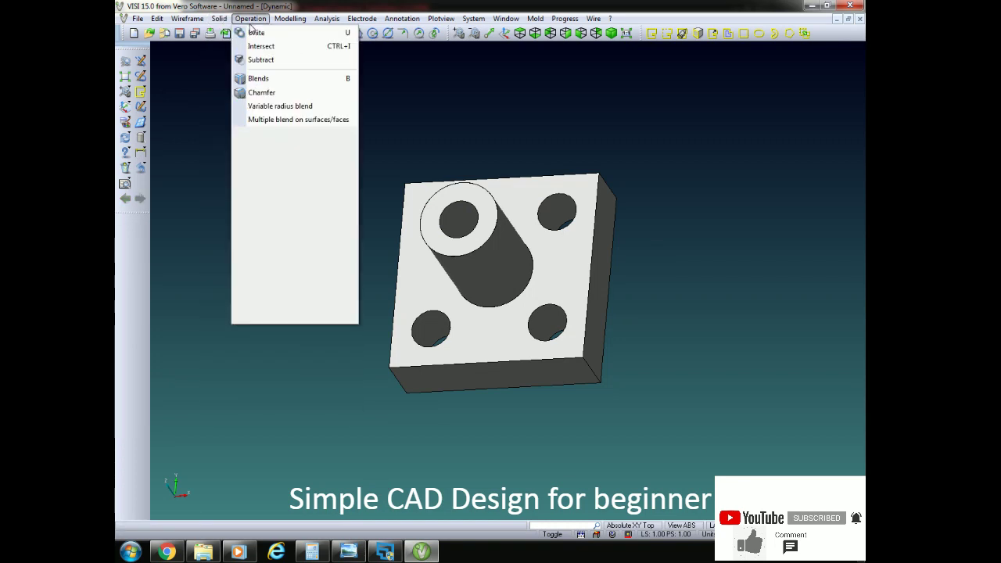
click(262, 78)
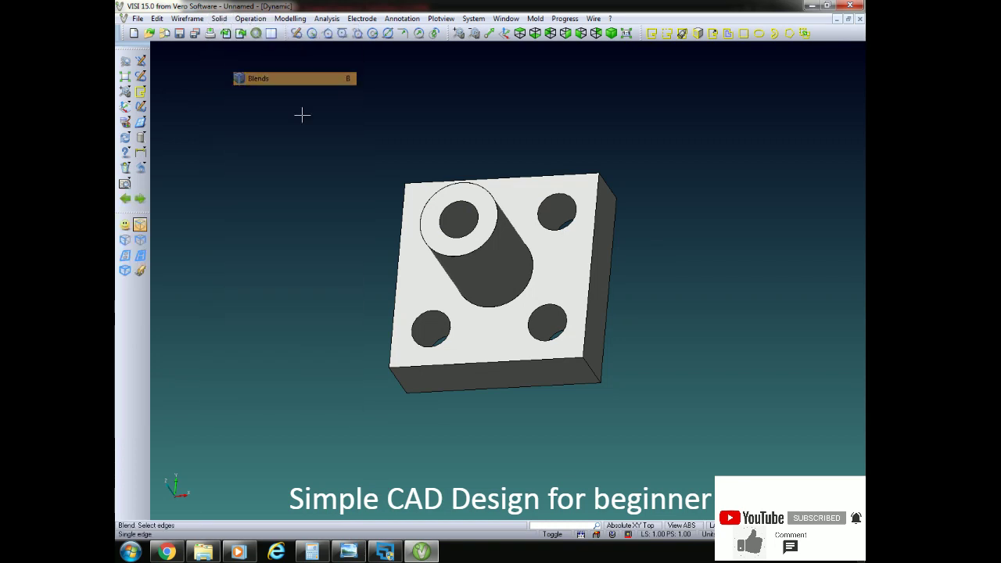
click(515, 299)
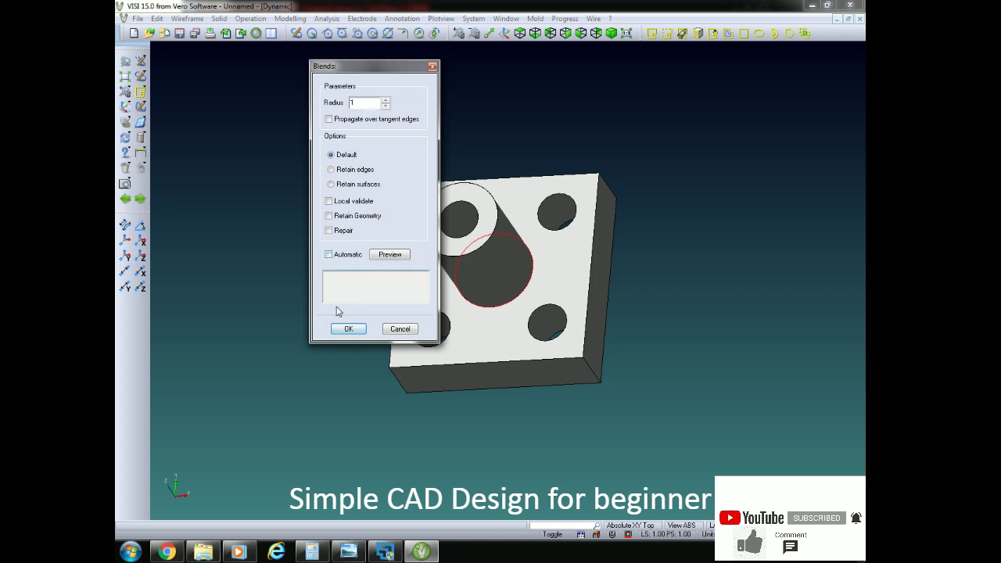
click(345, 329)
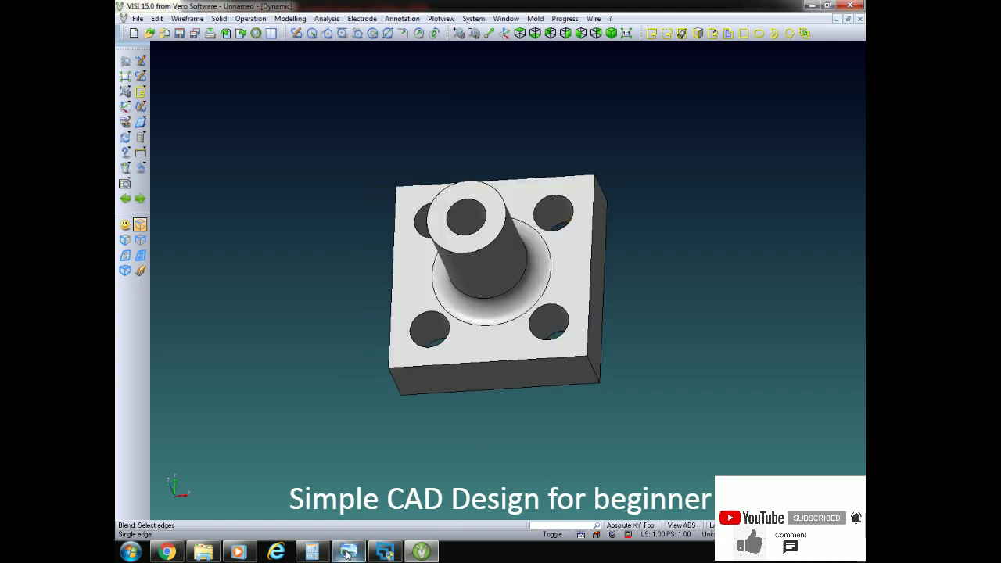
click(347, 552)
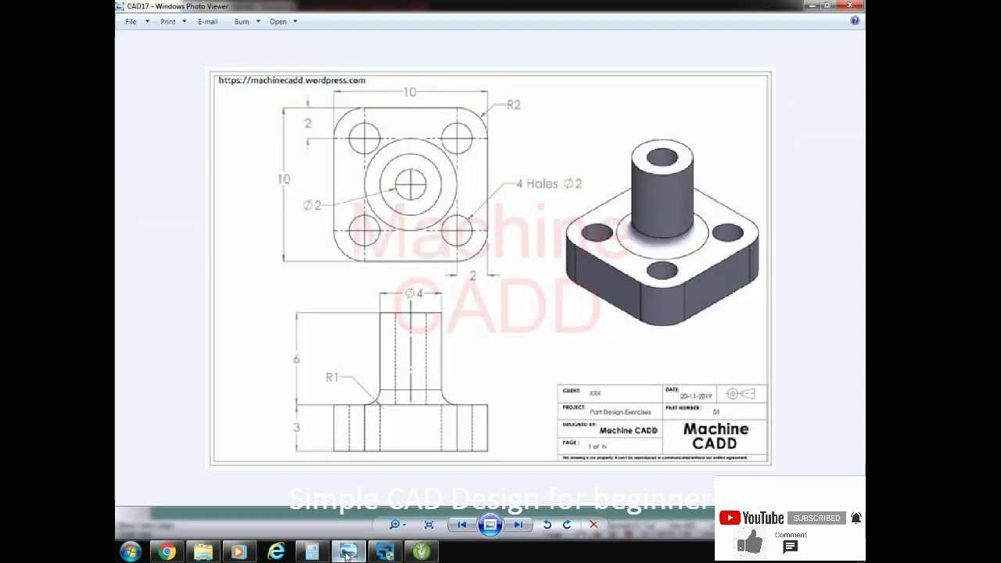
click(347, 552)
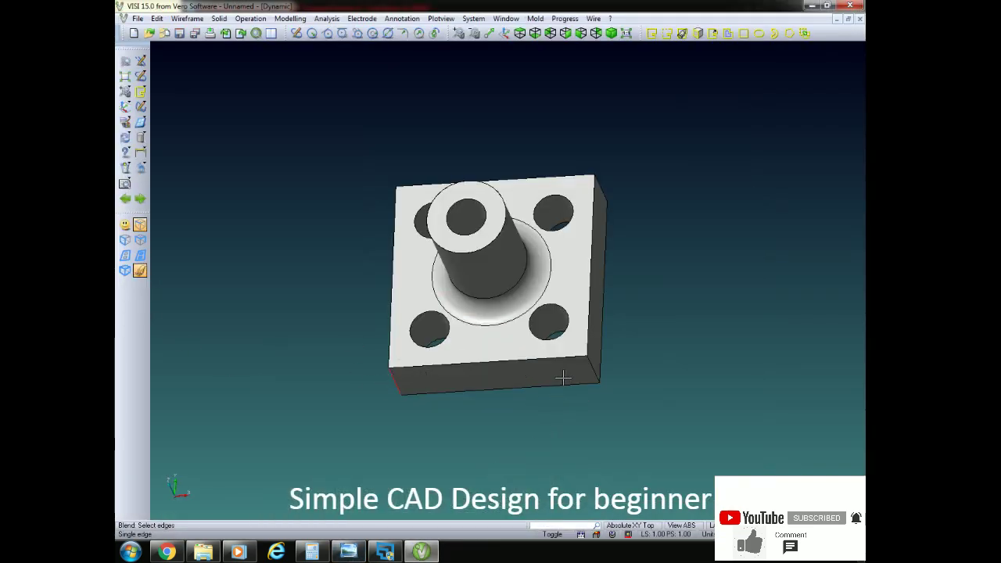
Step: Blend the base plate's four vertical corner edges, orbiting underneath to reach them all
middle_drag(688, 329, 617, 254)
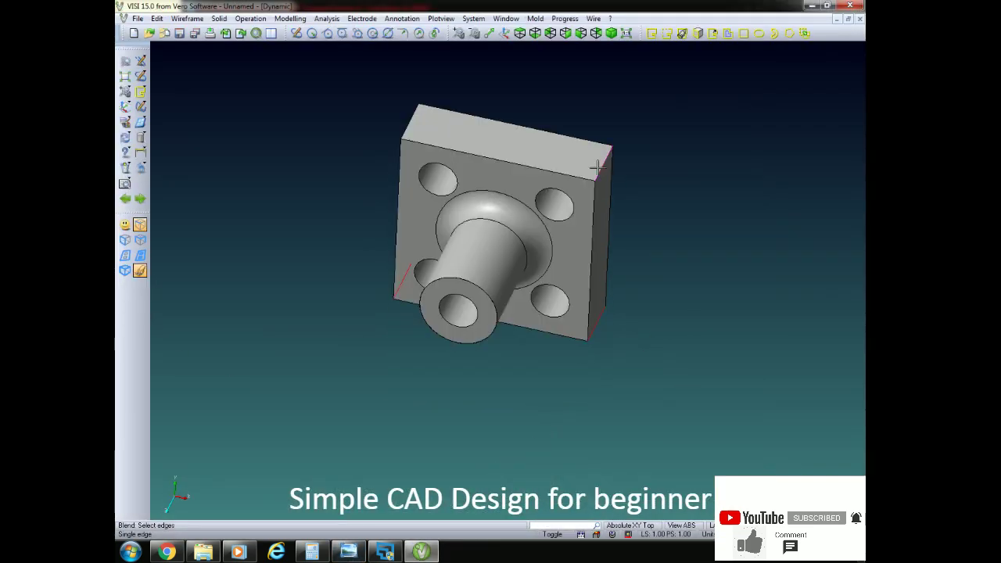
middle_drag(292, 237, 403, 188)
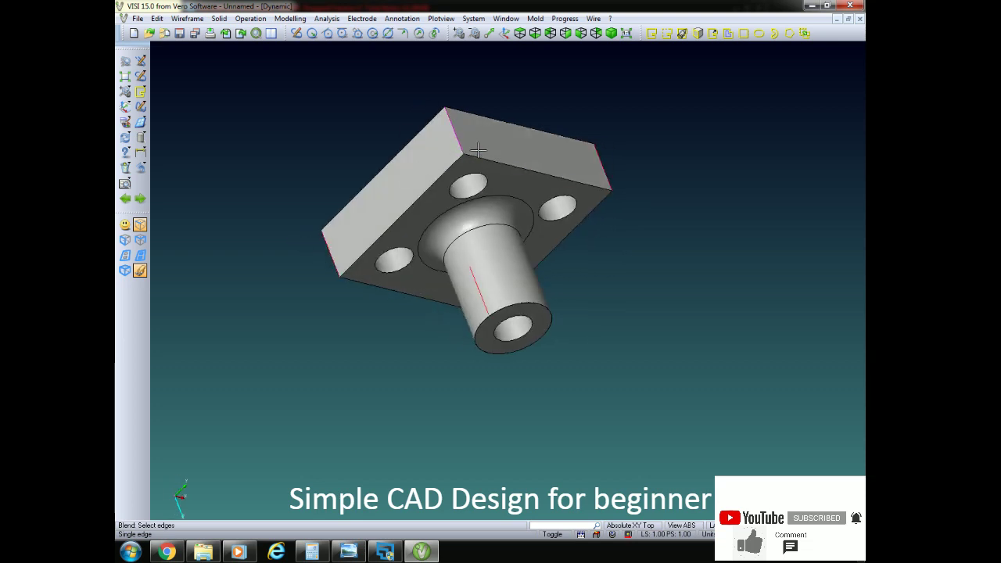
middle_drag(616, 302, 599, 223)
right_click(225, 210)
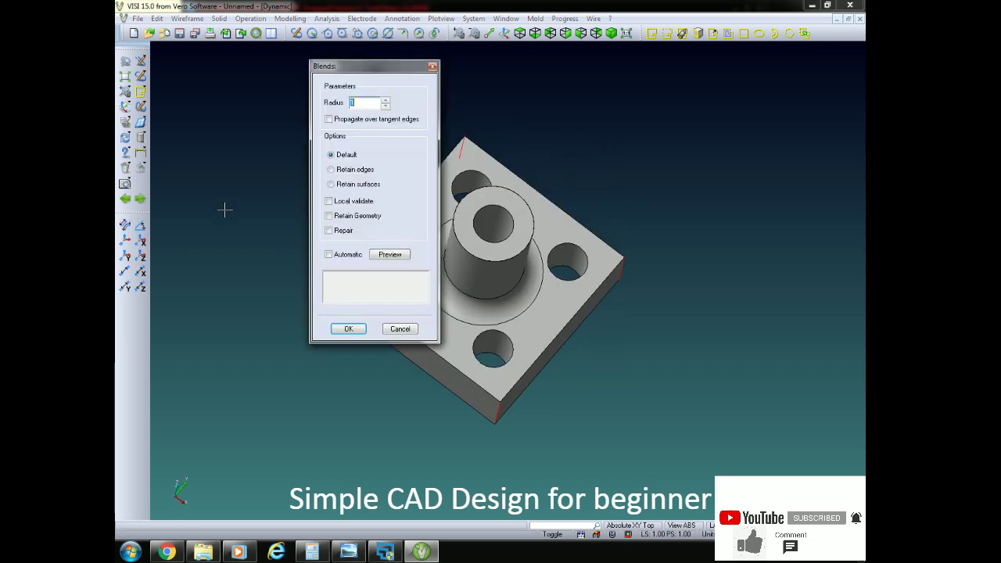
click(348, 328)
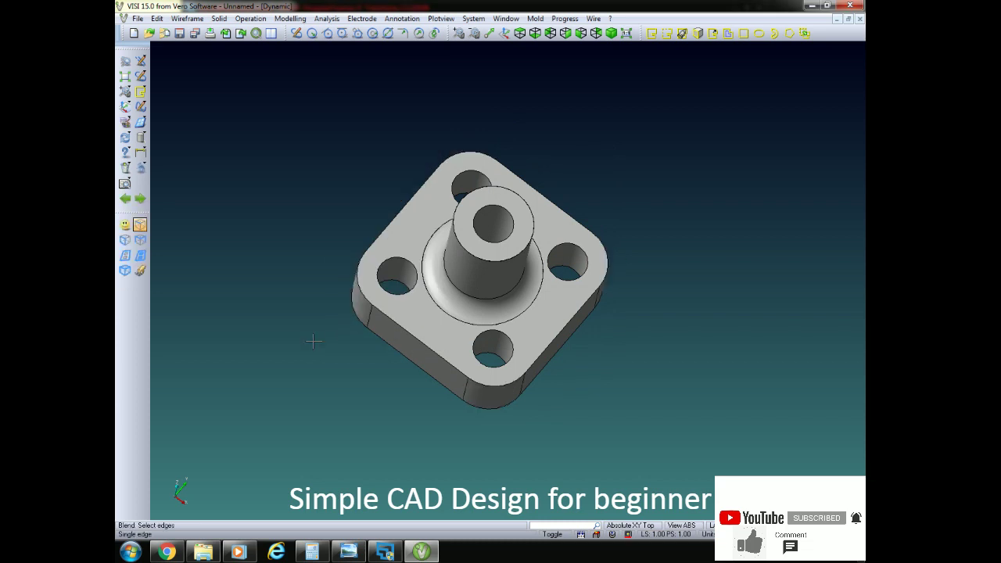
mouse_move(313, 341)
middle_down()
mouse_move(338, 304)
mouse_move(367, 335)
mouse_move(319, 323)
mouse_move(329, 310)
middle_up()
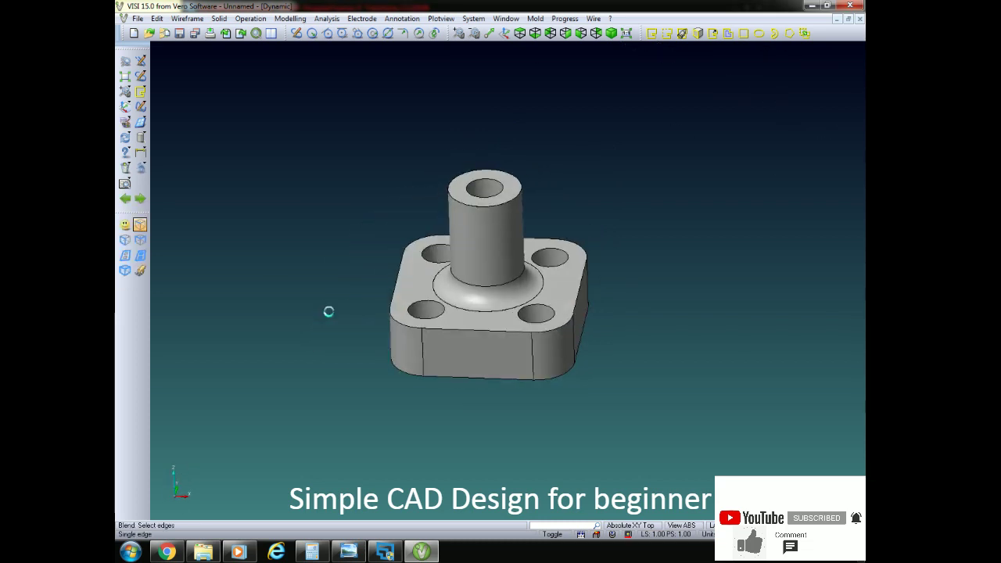
Step: Change the solid's colour attribute to red
scroll(251, 247, up, 2)
scroll(251, 247, up, 3)
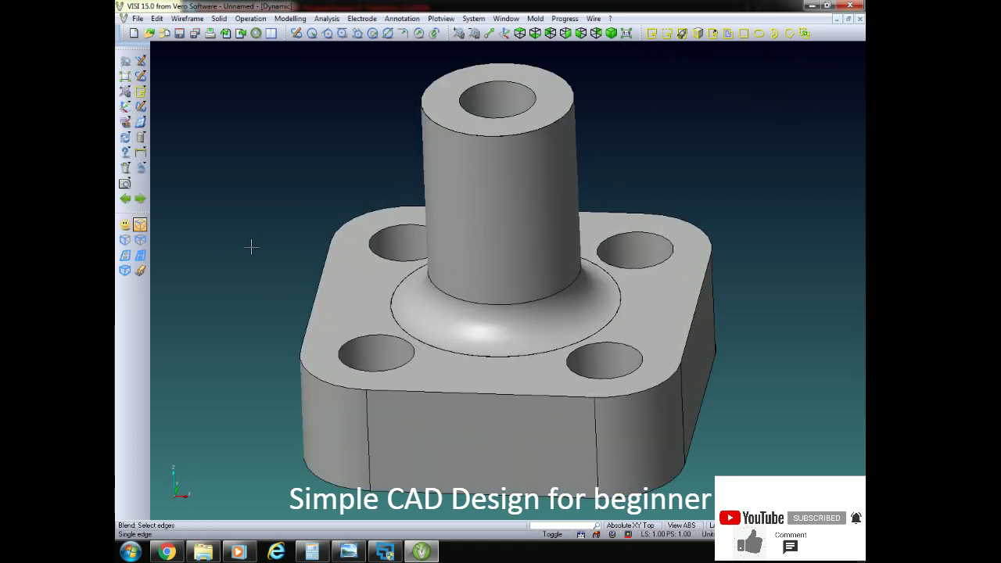
click(127, 137)
click(496, 362)
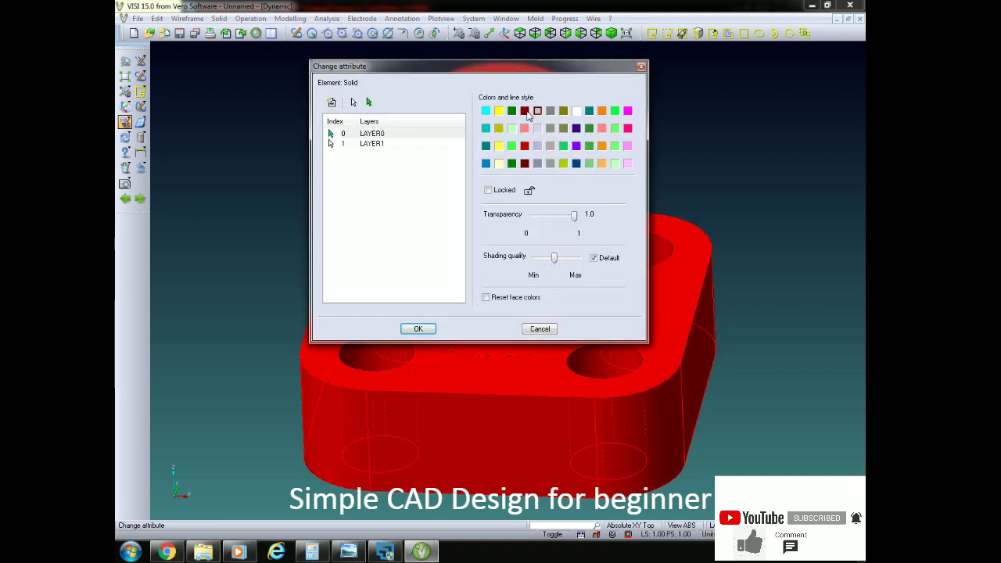
click(419, 328)
scroll(422, 328, down, 3)
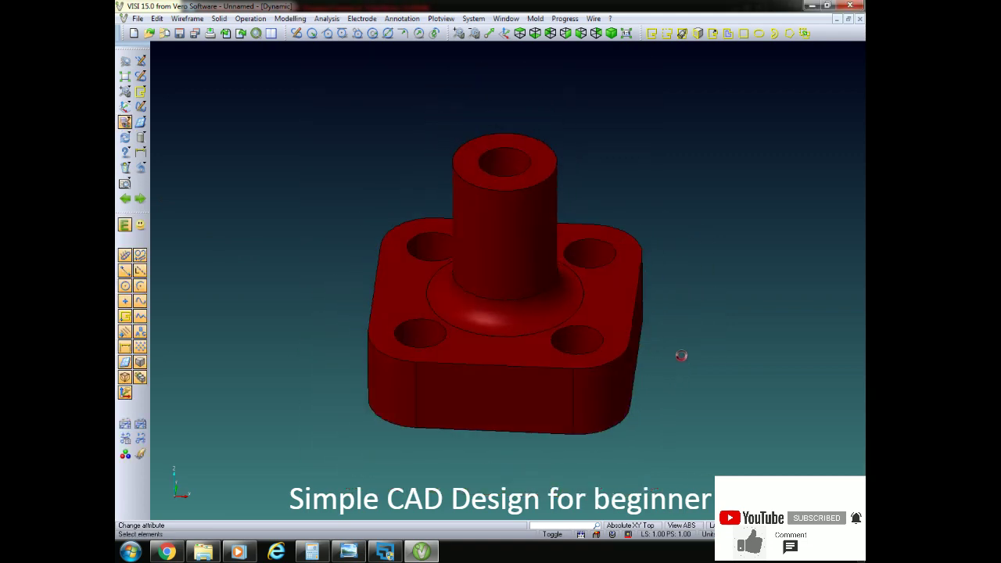
Step: Orbit the red part toward a top view and compare it with the reference drawing
mouse_move(681, 353)
middle_down()
mouse_move(674, 369)
mouse_move(649, 368)
mouse_move(724, 360)
mouse_move(650, 376)
middle_up()
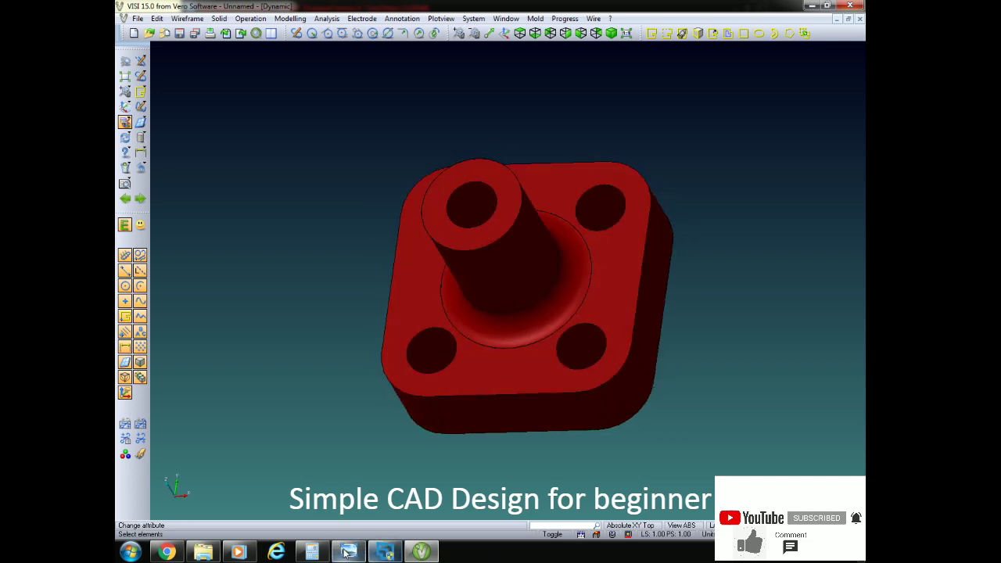
click(348, 552)
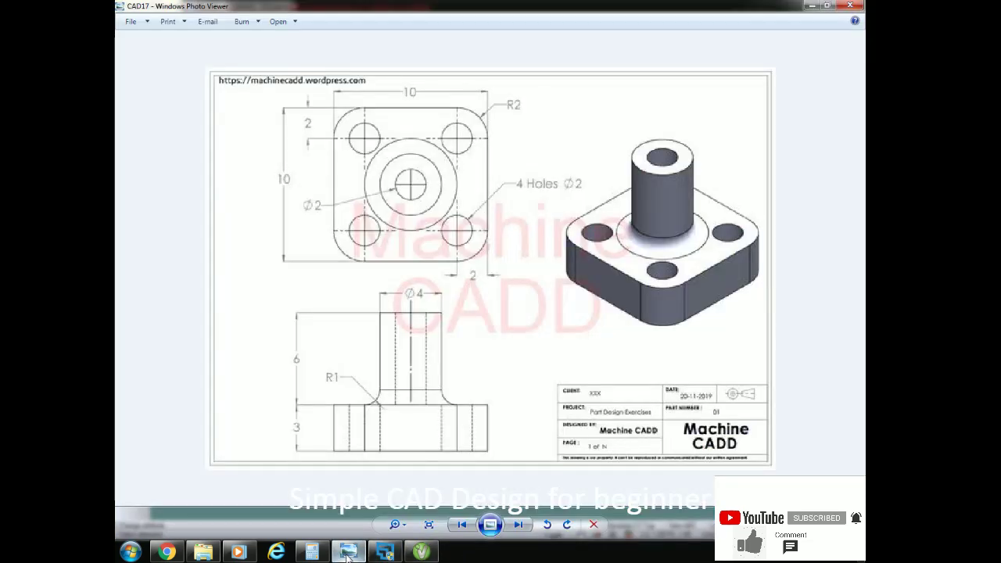
click(348, 552)
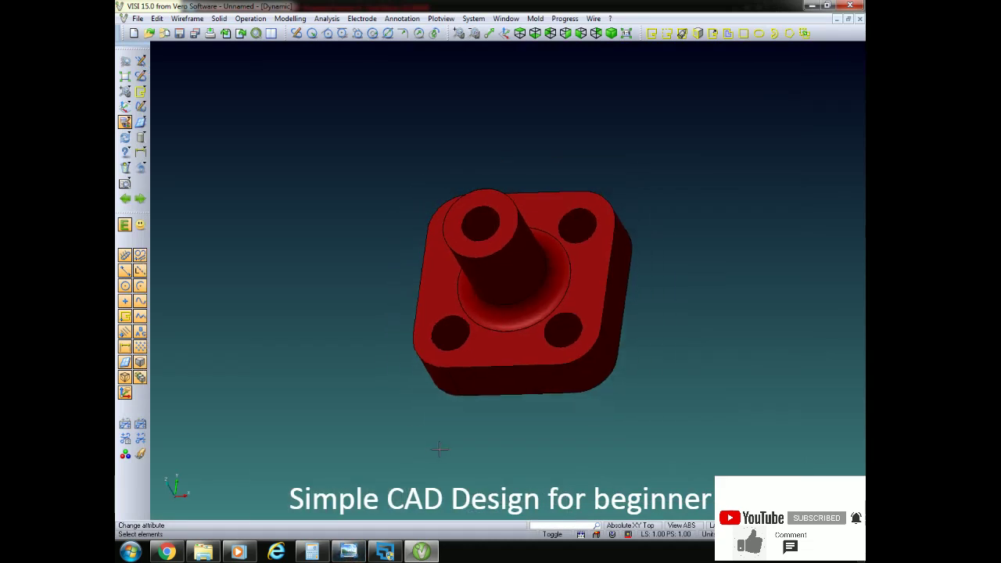
mouse_move(469, 437)
middle_down()
mouse_move(511, 427)
mouse_move(473, 417)
mouse_move(440, 459)
mouse_move(458, 451)
mouse_move(450, 480)
mouse_move(414, 414)
mouse_move(524, 399)
mouse_move(637, 425)
mouse_move(634, 462)
mouse_move(527, 480)
mouse_move(441, 450)
mouse_move(356, 312)
middle_up()
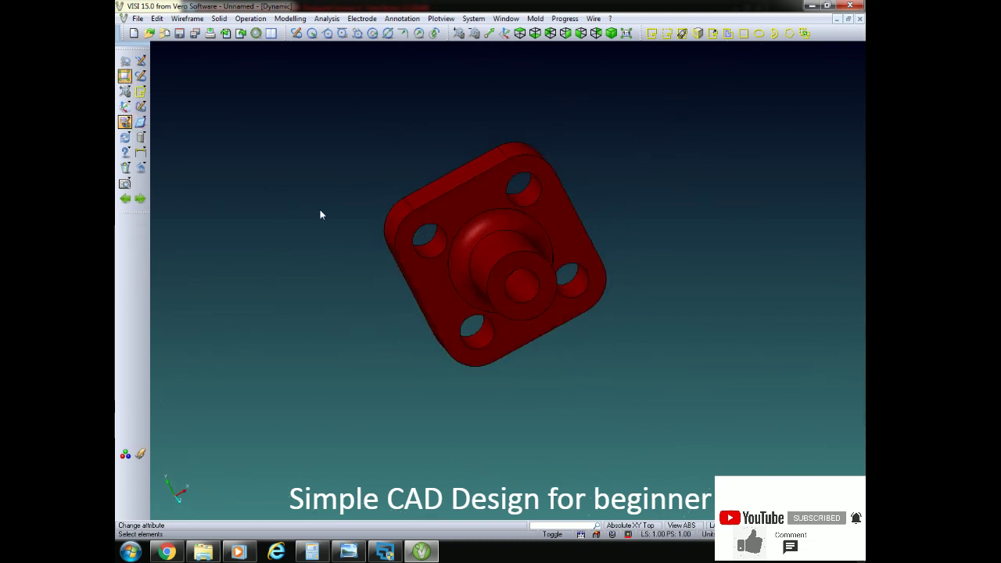
scroll(496, 320, up, 3)
mouse_move(495, 320)
middle_down()
mouse_move(641, 357)
mouse_move(674, 310)
mouse_move(665, 305)
mouse_move(681, 323)
mouse_move(671, 362)
mouse_move(624, 313)
middle_up()
scroll(624, 312, down, 2)
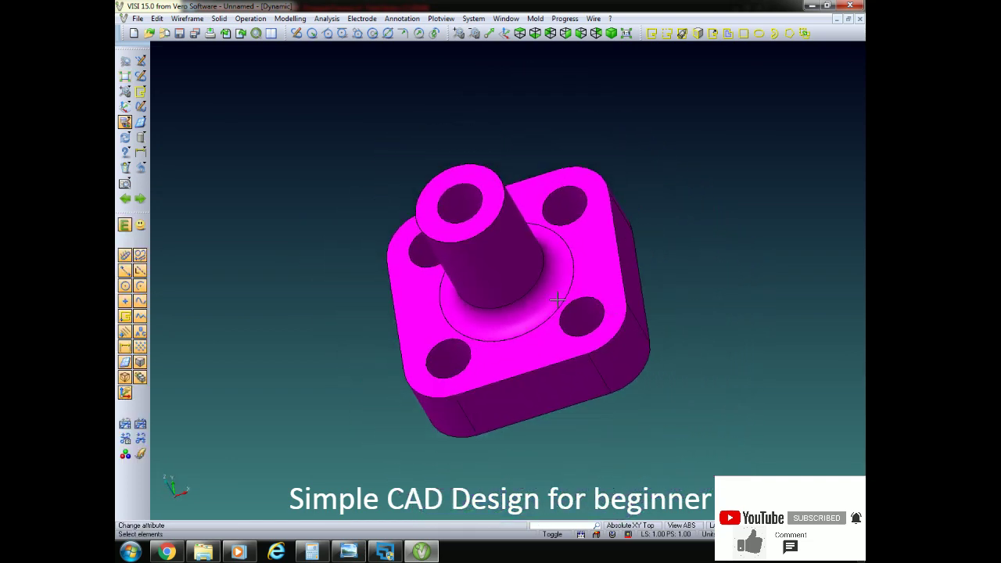
scroll(447, 326, up, 3)
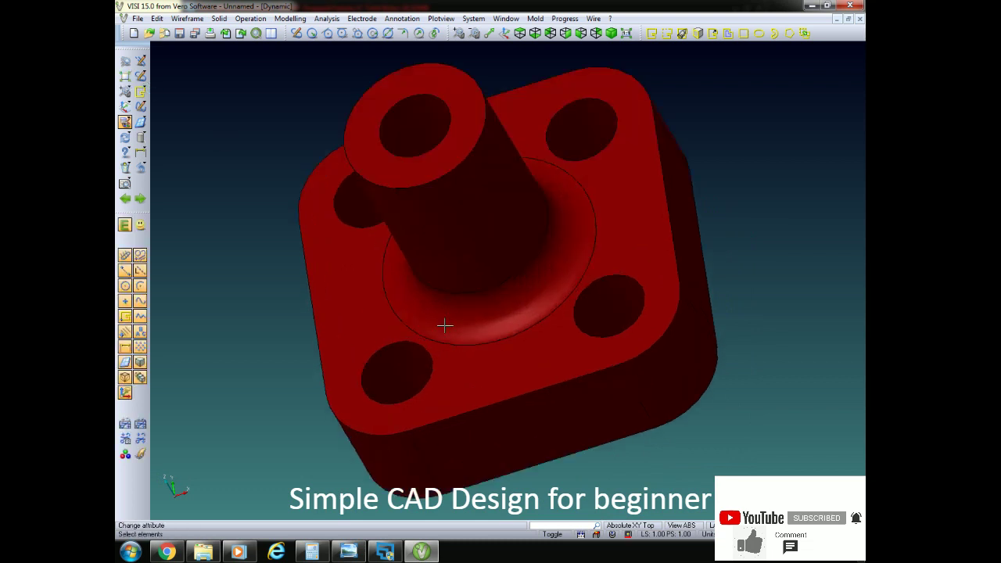
scroll(447, 326, down, 2)
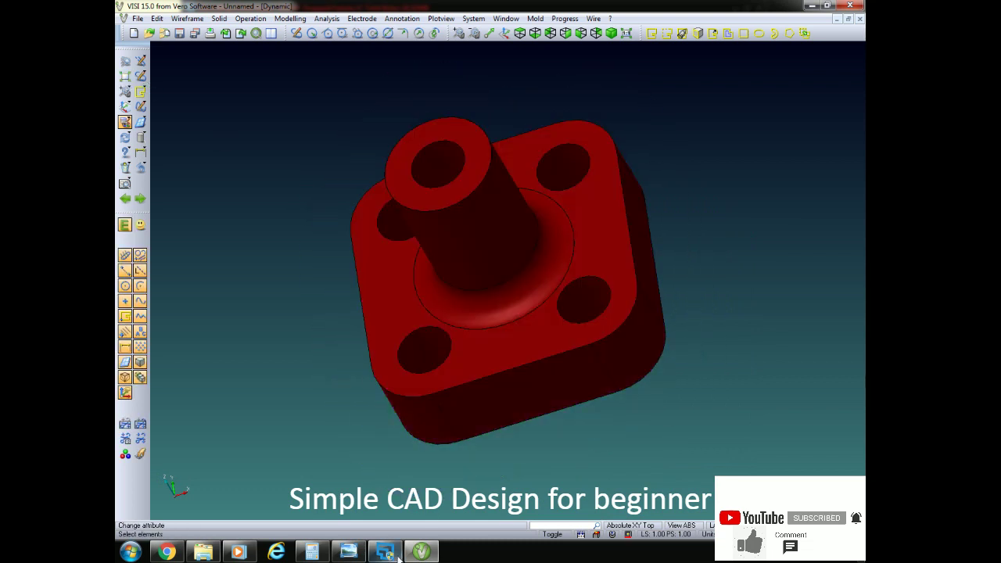